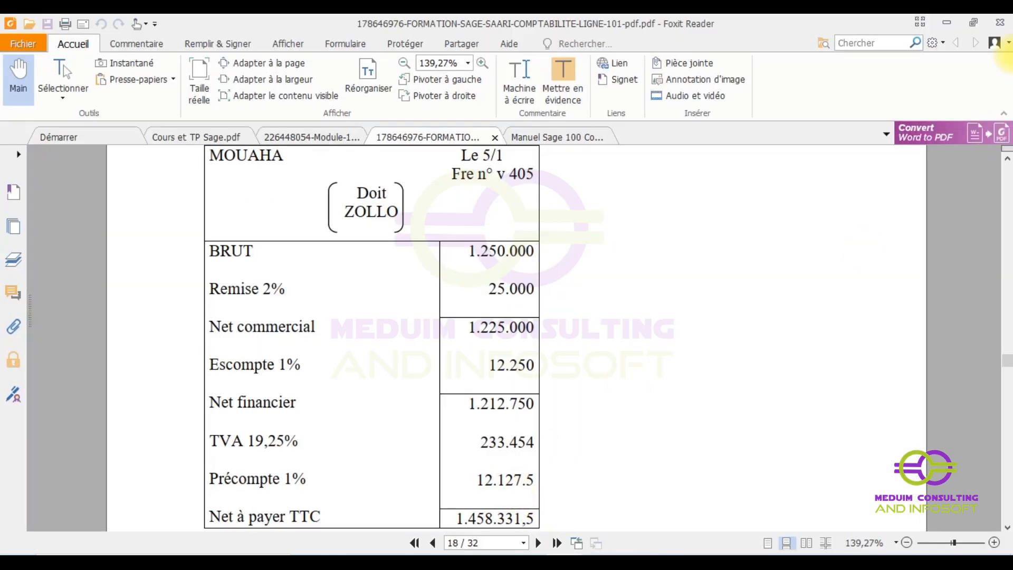
Switch from the PDF exercise to Sage 100c Comptabilité and open the list of tax rates.
{"action": "left_click", "coordinate": [955, 21]}
{"action": "left_click", "coordinate": [551, 111]}
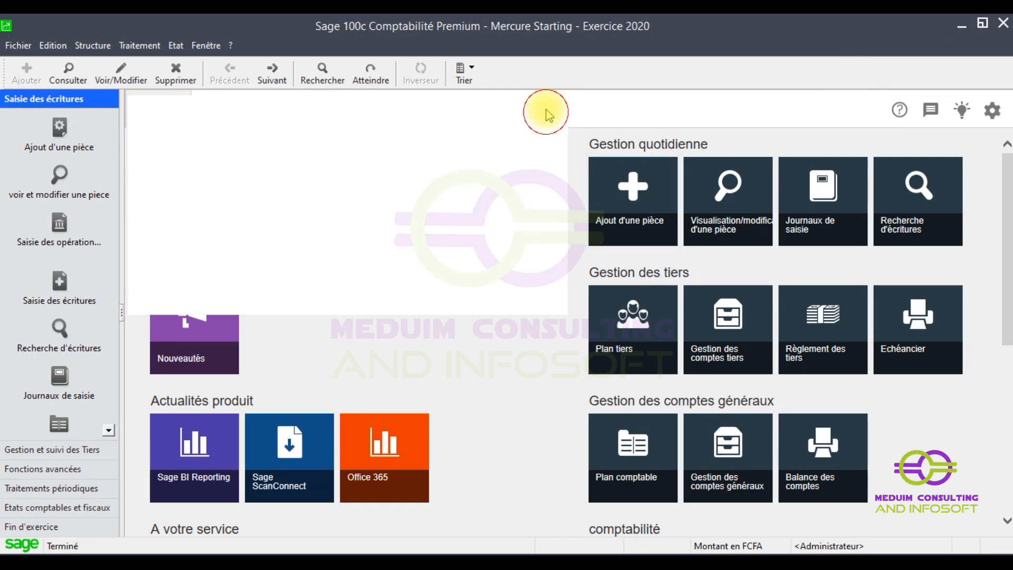
{"action": "left_click", "coordinate": [150, 47]}
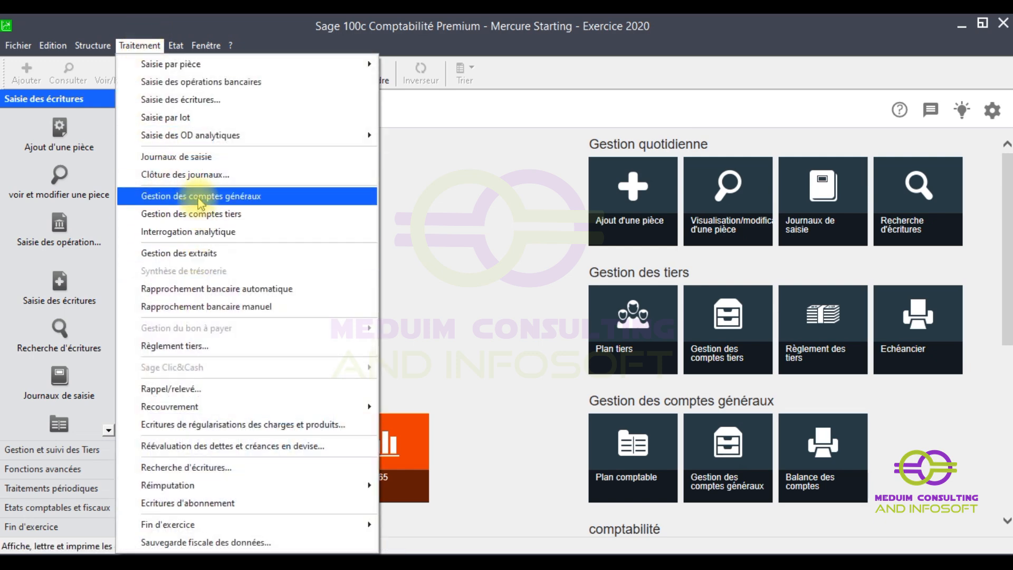
{"action": "mouse_move", "coordinate": [102, 50]}
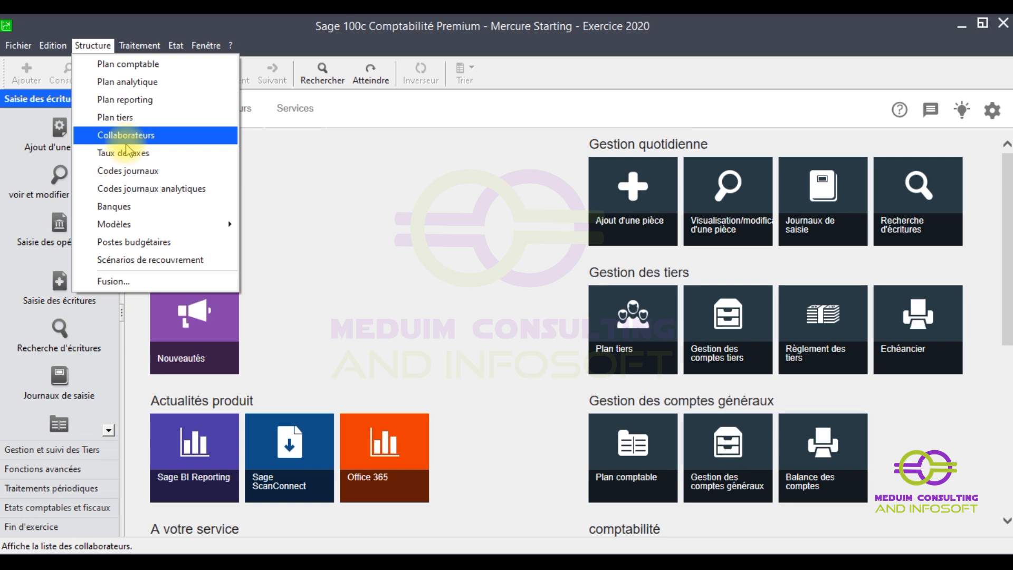
{"action": "left_click", "coordinate": [164, 152]}
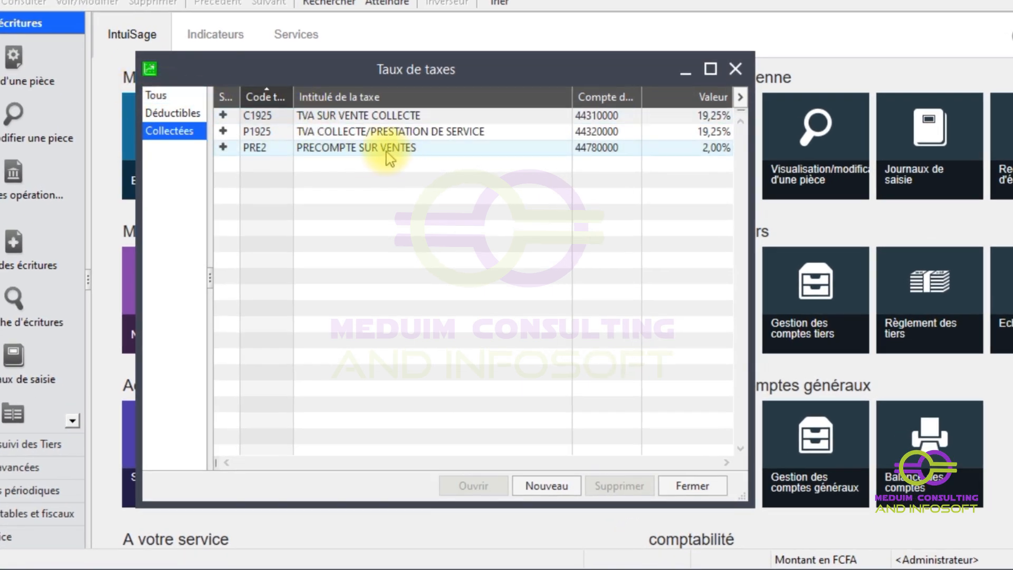
Delete the collected tax PRE2 from the tax rates list.
{"action": "left_click", "coordinate": [311, 149]}
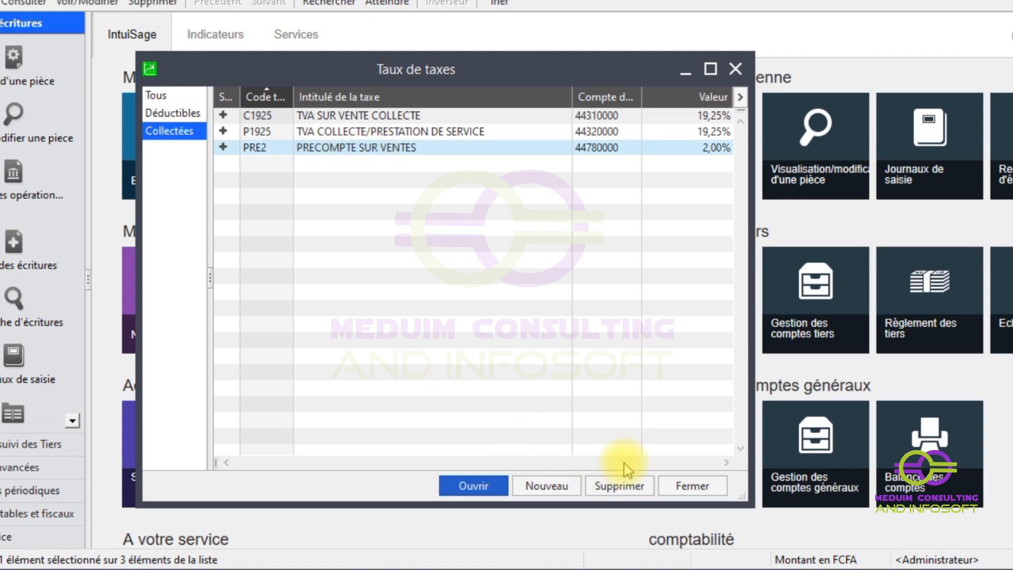
{"action": "left_click", "coordinate": [612, 484]}
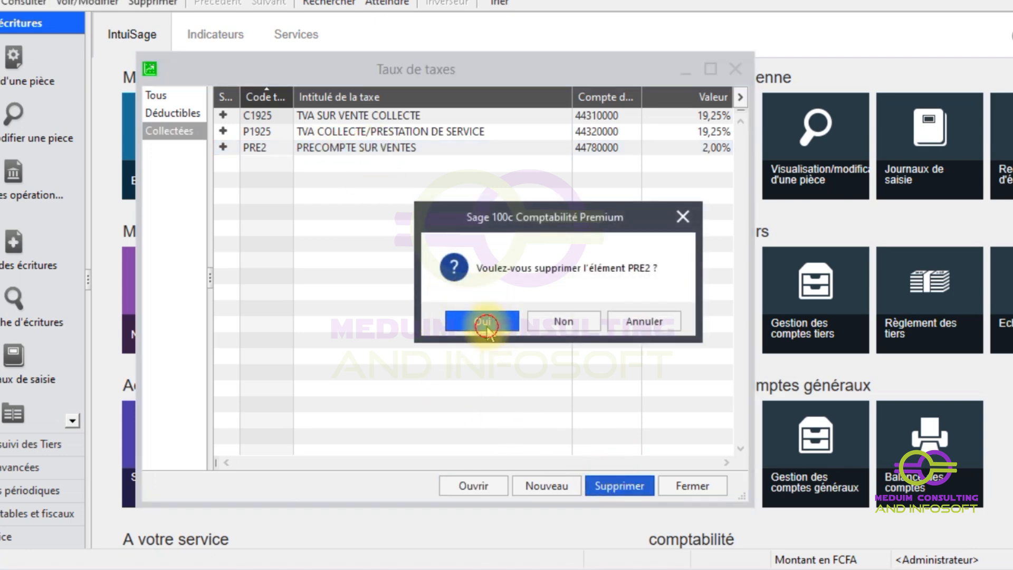
{"action": "left_click", "coordinate": [482, 321]}
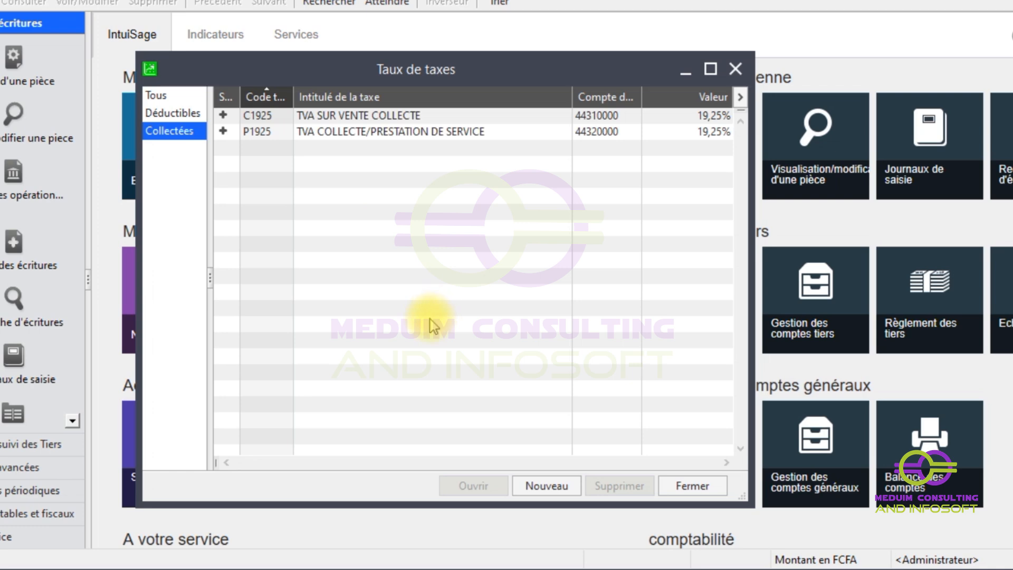
Create a new collected tax with the code PRE2 and the title PRECOMPTE SUR VENTES.
{"action": "key", "text": "ctrl+j"}
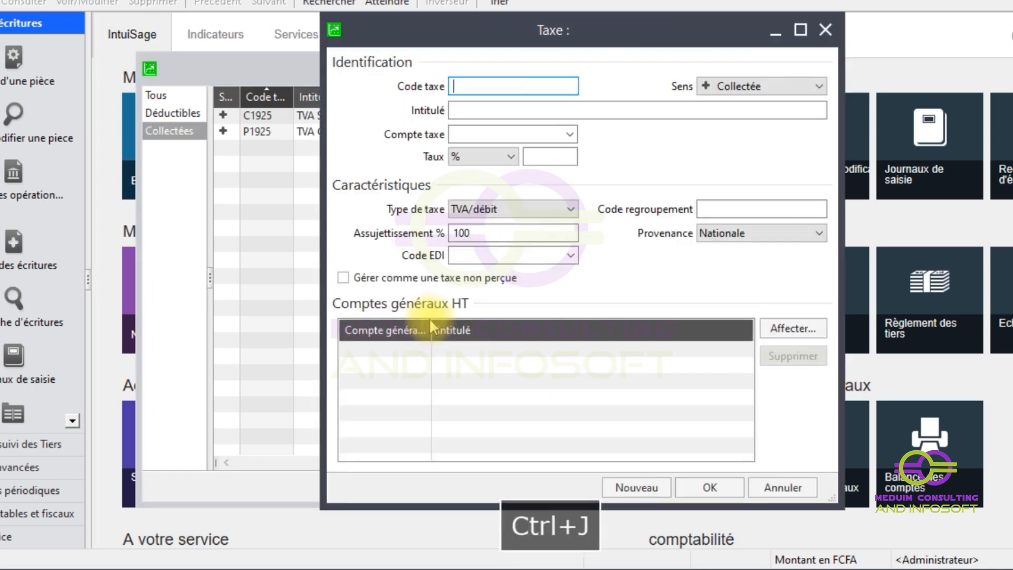
{"action": "type", "text": "PRE"}
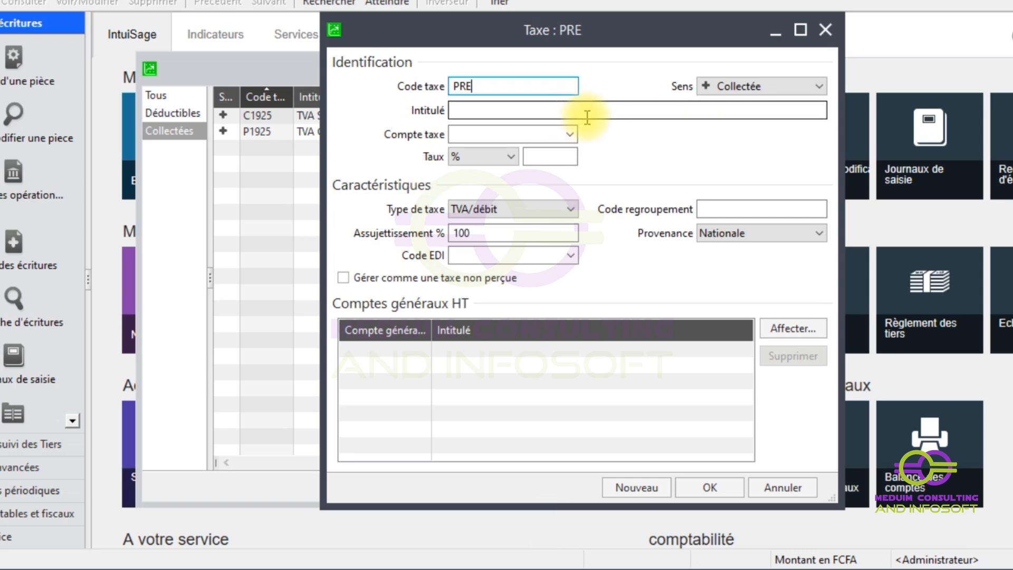
{"action": "type", "text": "2"}
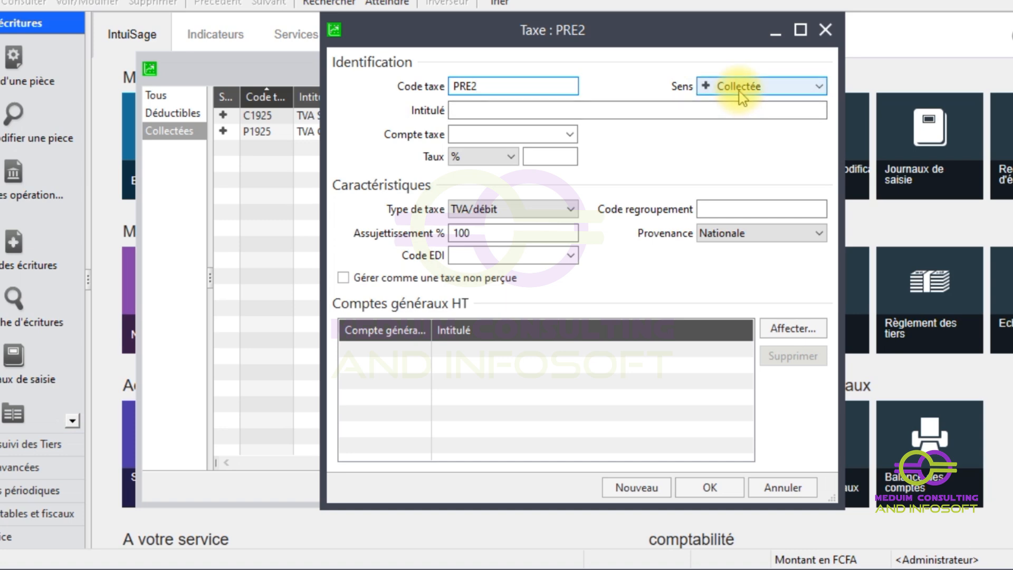
{"action": "left_click", "coordinate": [478, 108]}
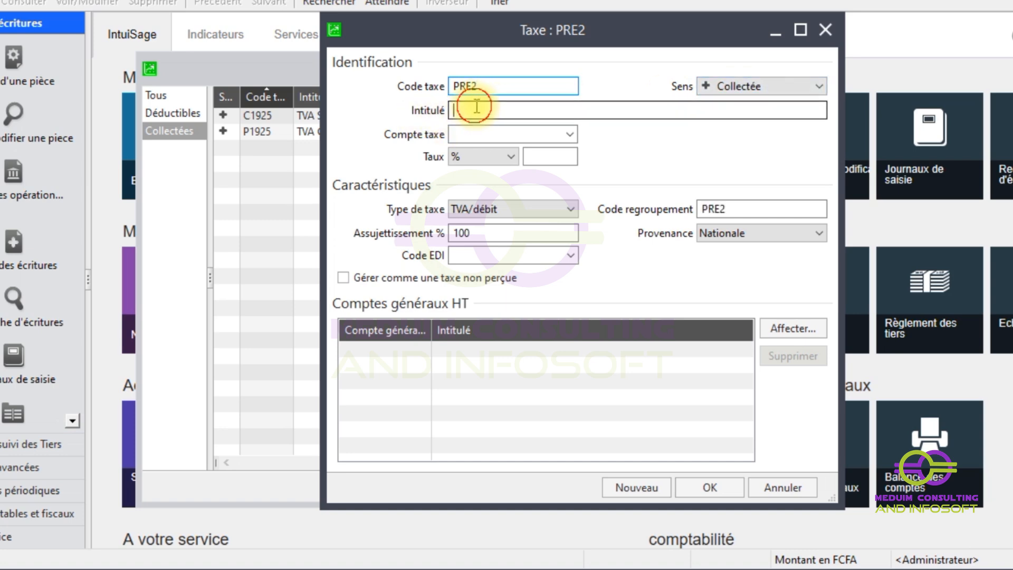
{"action": "type", "text": "PRE"}
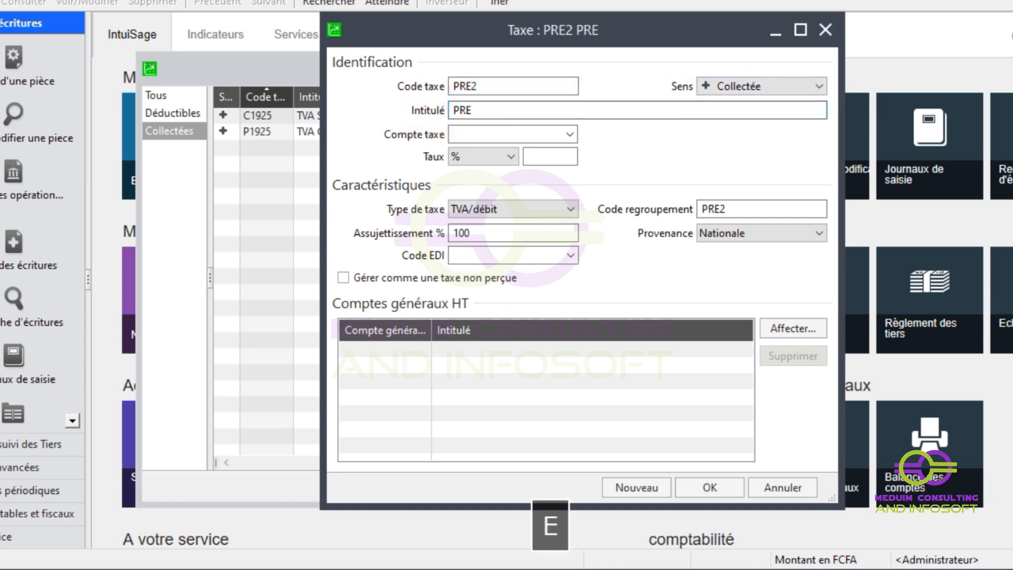
{"action": "type", "text": "COMPTE"}
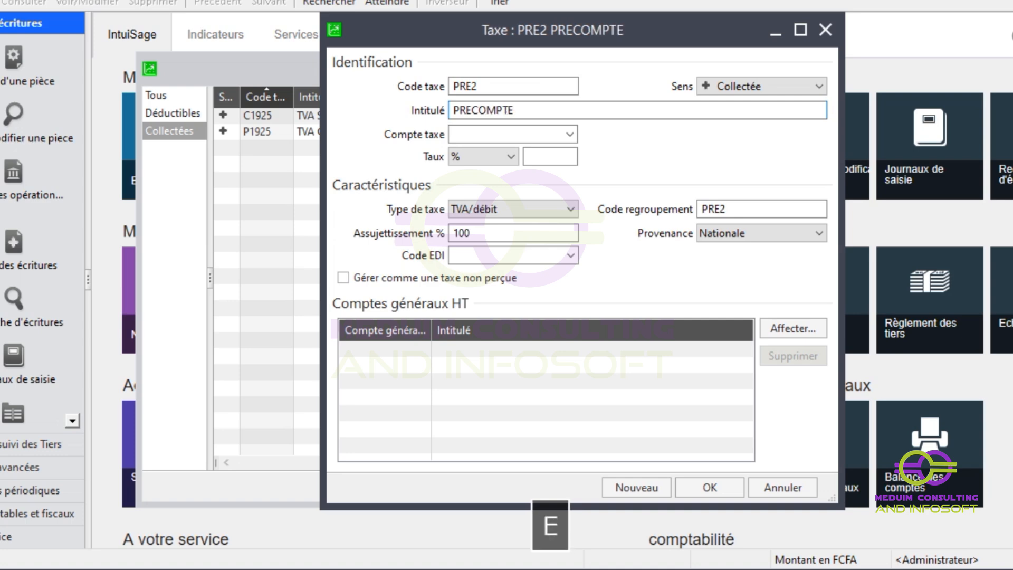
{"action": "type", "text": " SUR "}
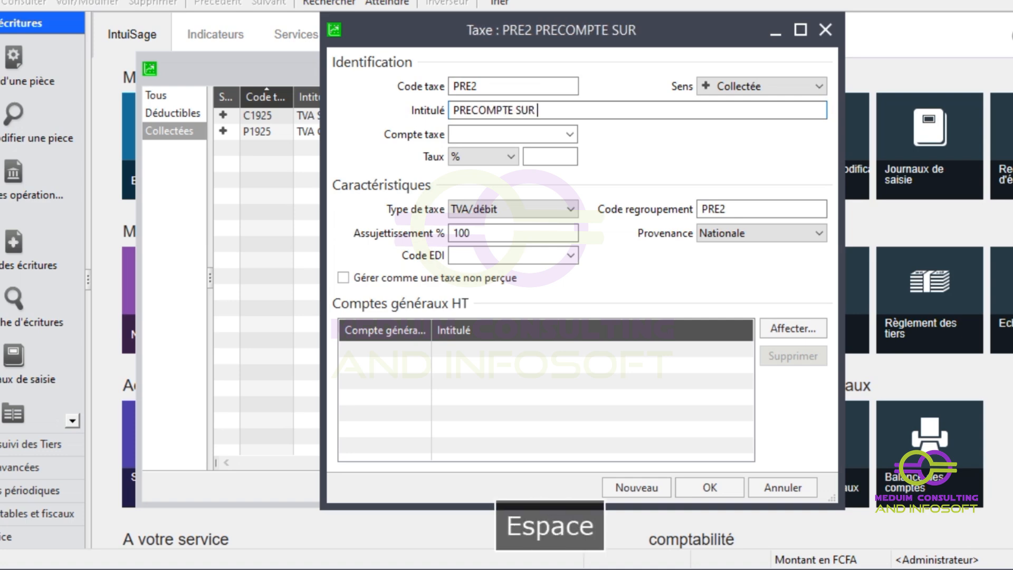
{"action": "type", "text": "VENTES"}
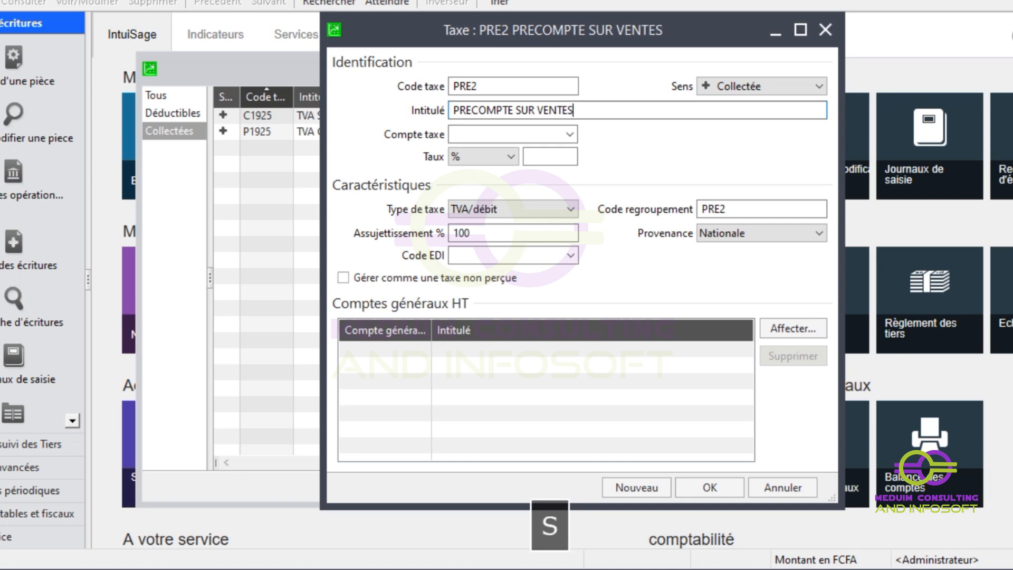
Assign tax account 44780000 to the PRE2 tax and set its rate to 2 %.
{"action": "left_click", "coordinate": [478, 135]}
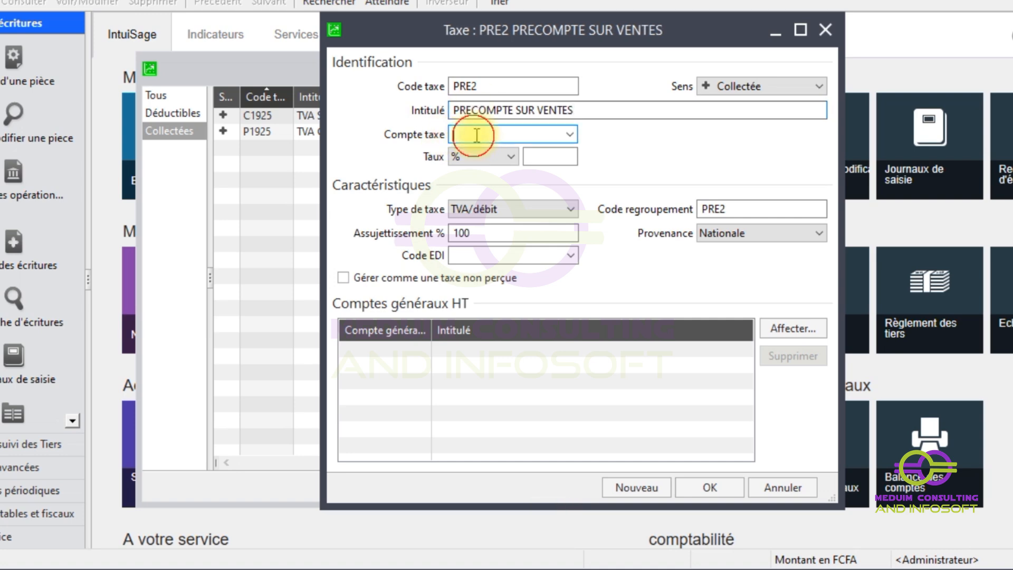
{"action": "type", "text": "4478"}
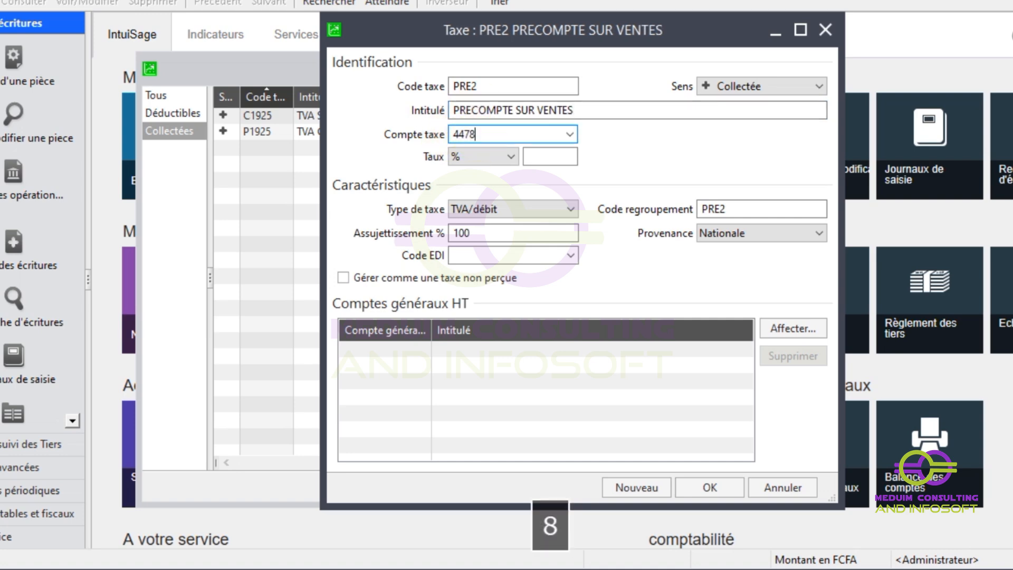
{"action": "key", "text": "F4"}
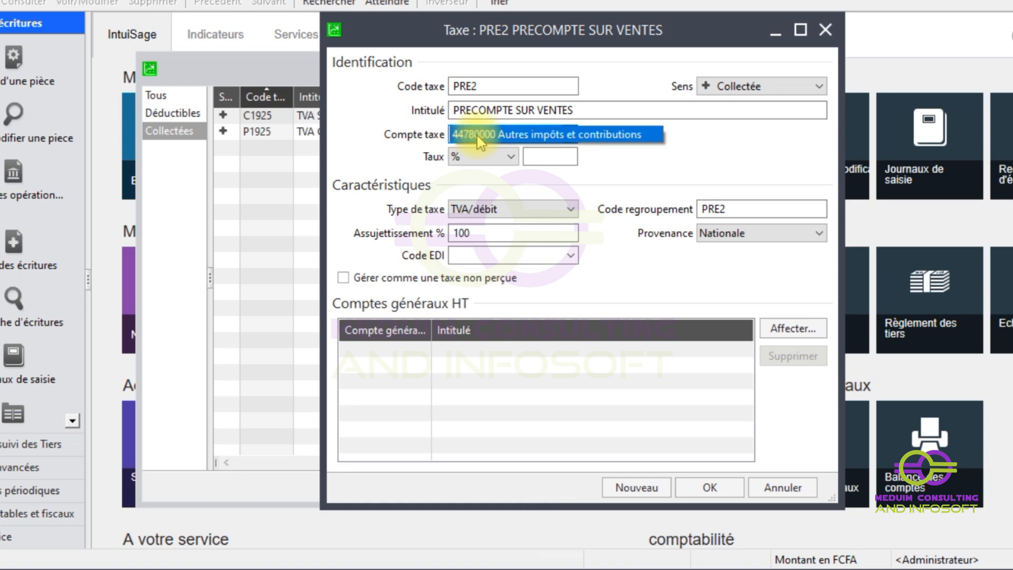
{"action": "left_click", "coordinate": [478, 139]}
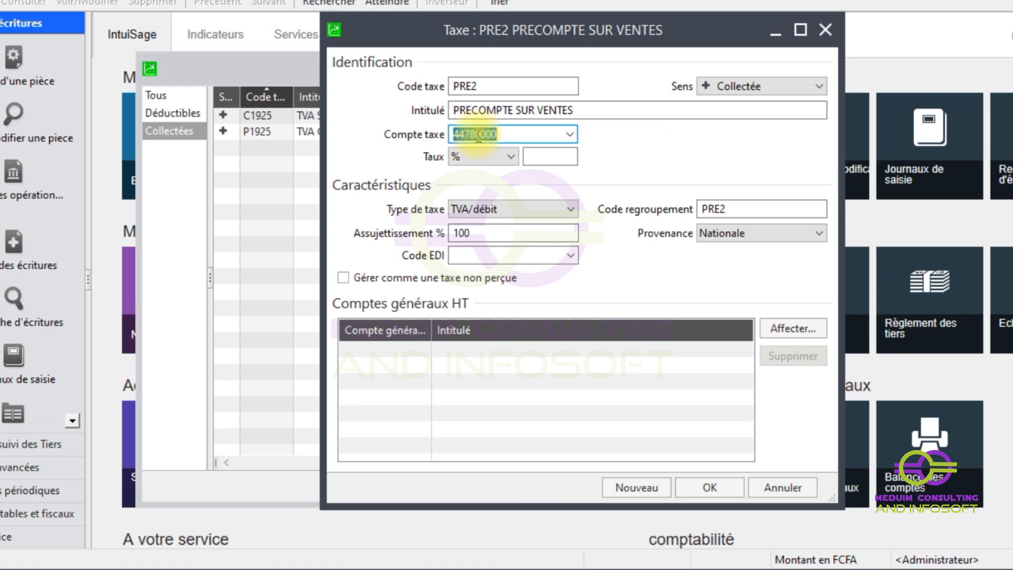
{"action": "left_click", "coordinate": [554, 158]}
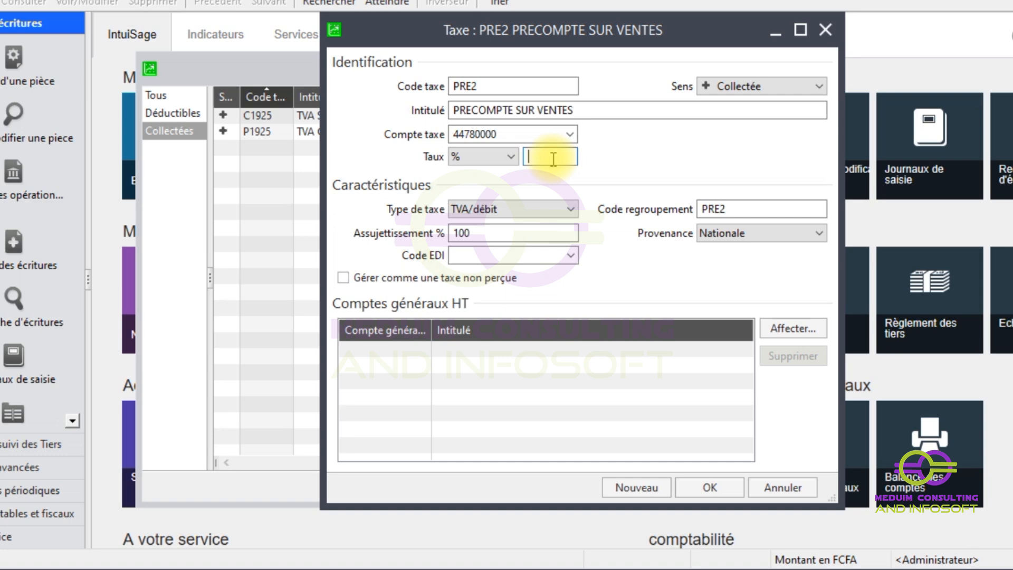
{"action": "type", "text": "2"}
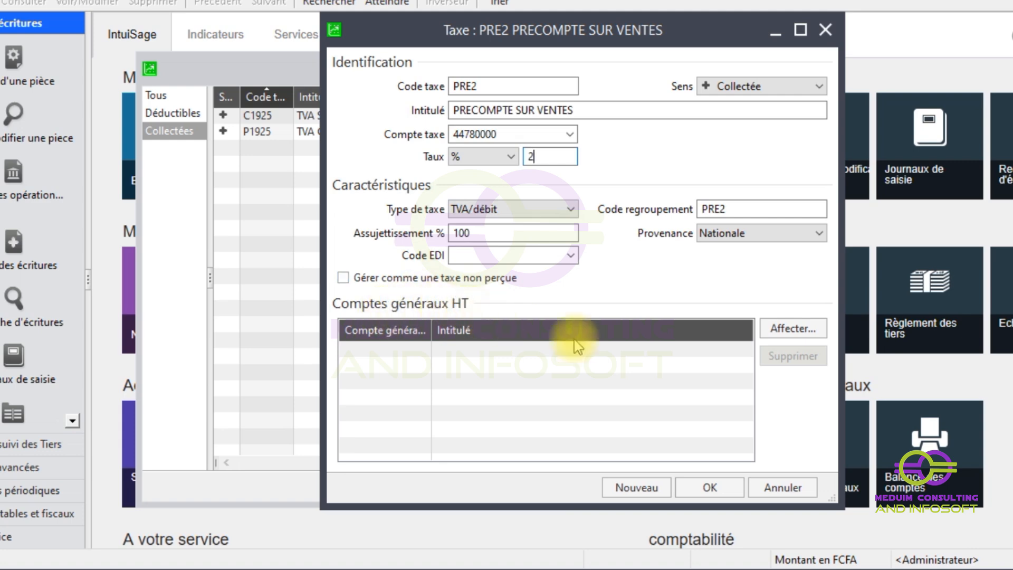
Assign general account 70110000, dans la Région (1), to the PRE2 tax and save it.
{"action": "left_click", "coordinate": [800, 335]}
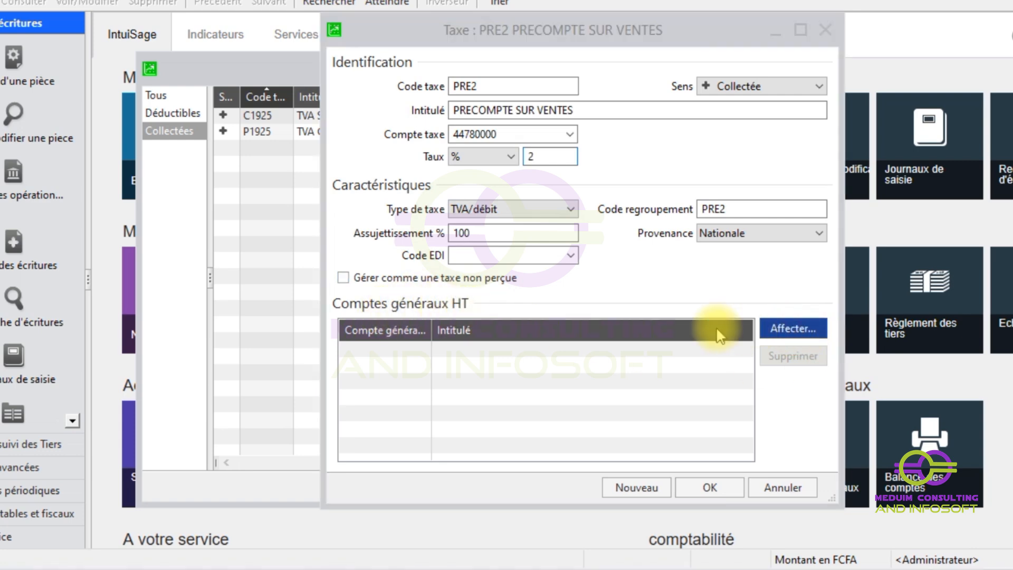
{"action": "left_click", "coordinate": [499, 137]}
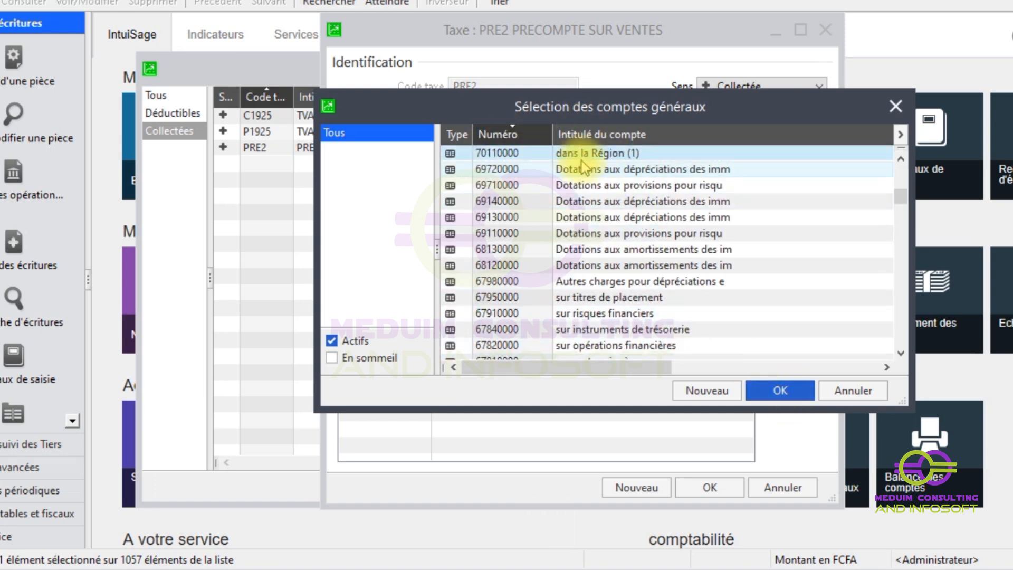
{"action": "double_click", "coordinate": [581, 153]}
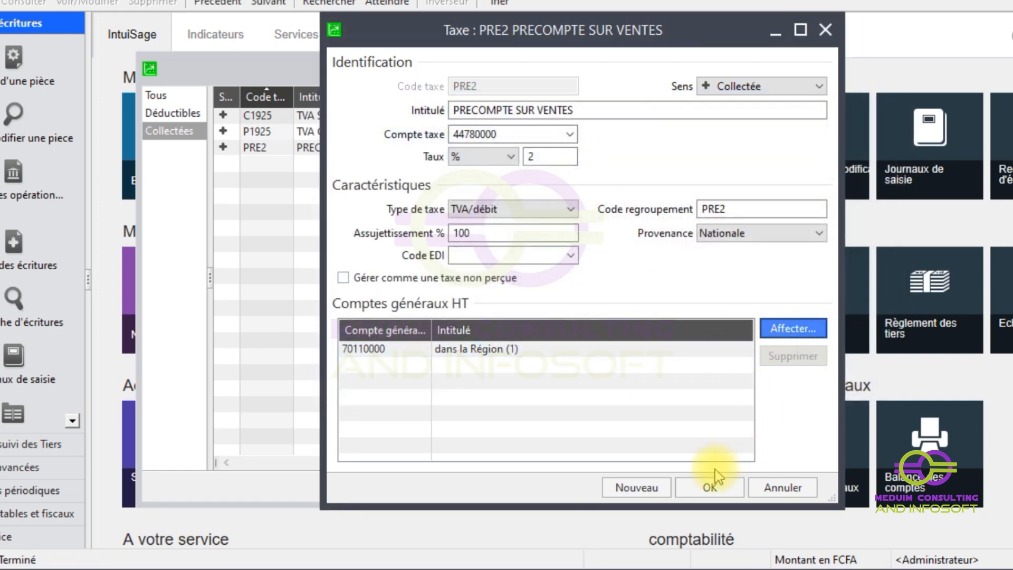
{"action": "left_click", "coordinate": [720, 486]}
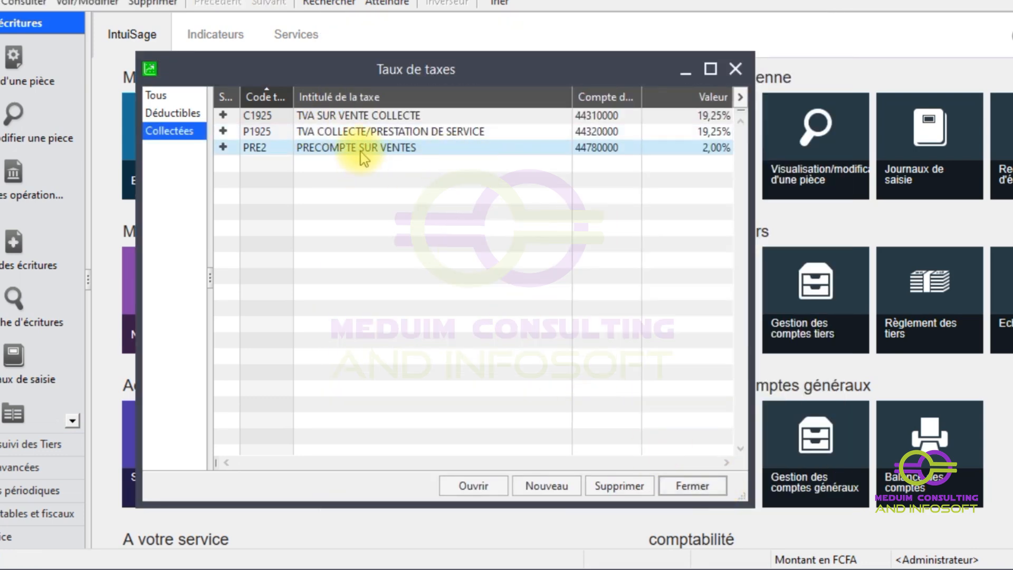
Close the tax rates list after viewing the deductible taxes, and open the January 2020 sales journal (VTE) for entry.
{"action": "left_click", "coordinate": [173, 113]}
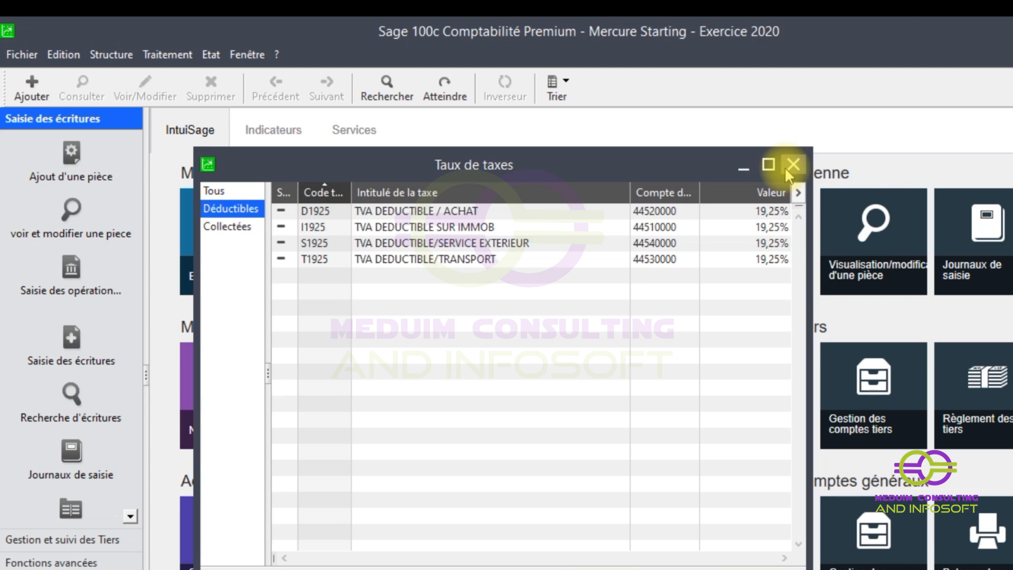
{"action": "left_click", "coordinate": [790, 167]}
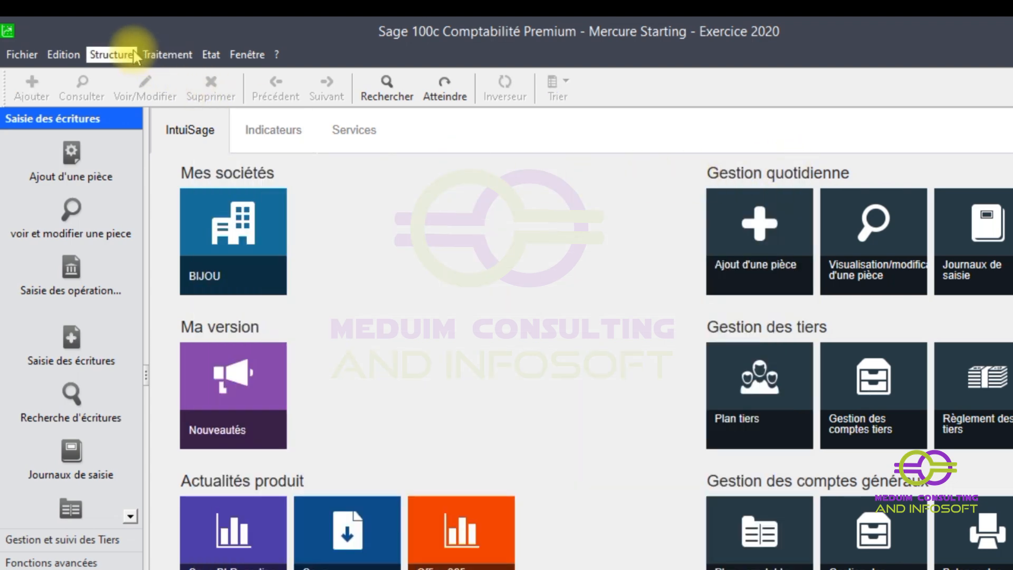
{"action": "left_click", "coordinate": [166, 56]}
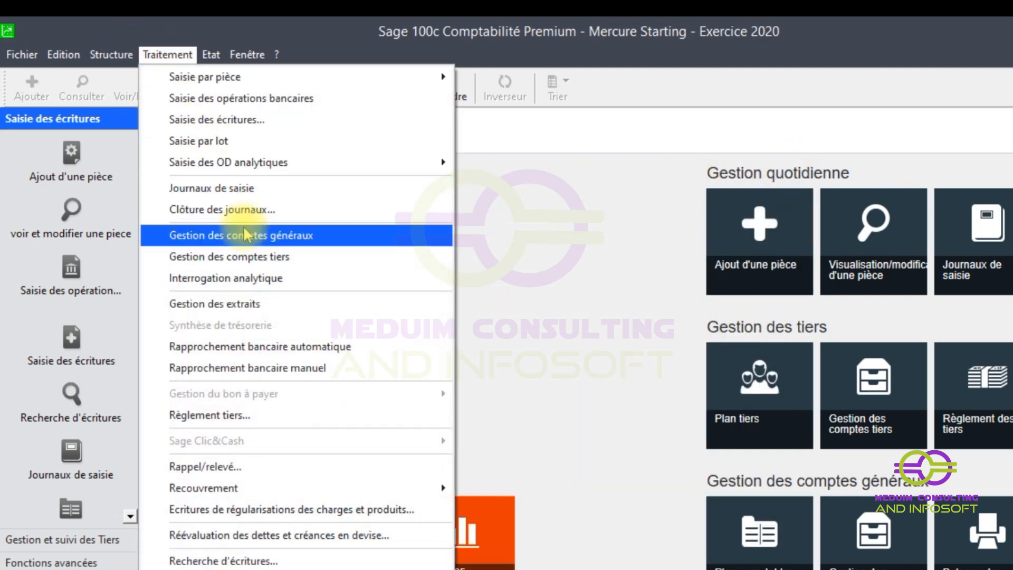
{"action": "left_click", "coordinate": [232, 189]}
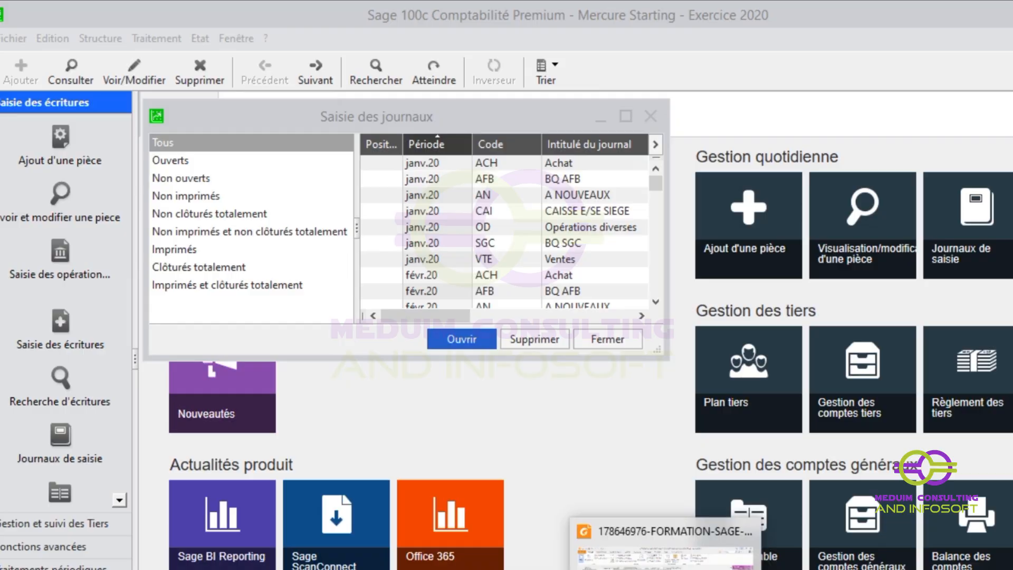
{"action": "left_click", "coordinate": [676, 567]}
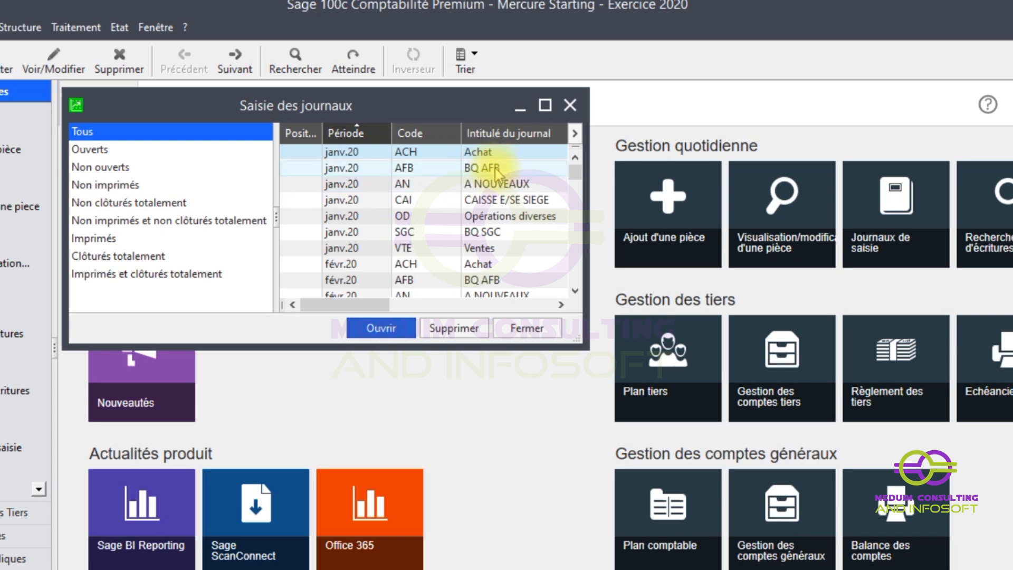
{"action": "left_click", "coordinate": [381, 250]}
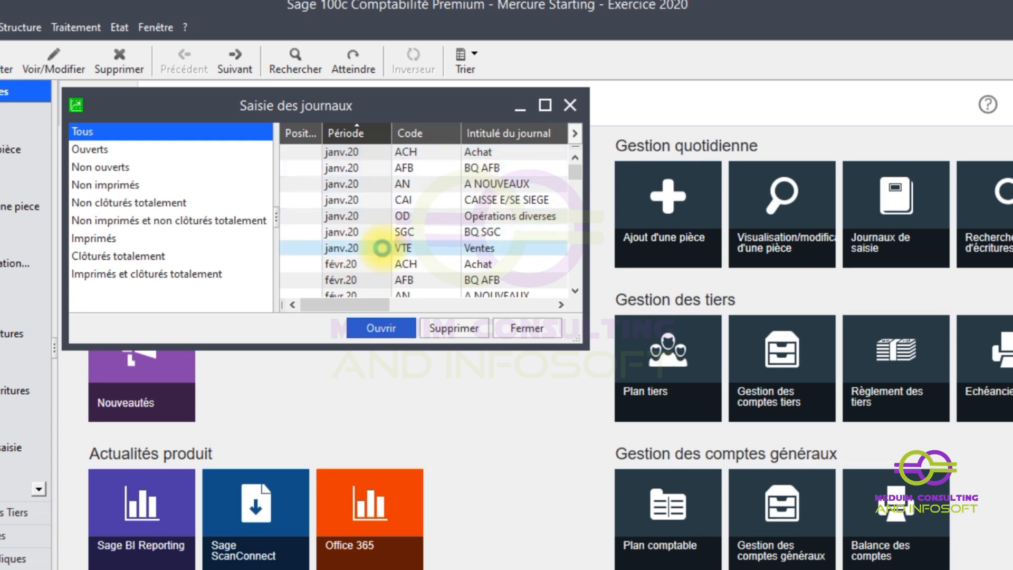
{"action": "double_click", "coordinate": [382, 248]}
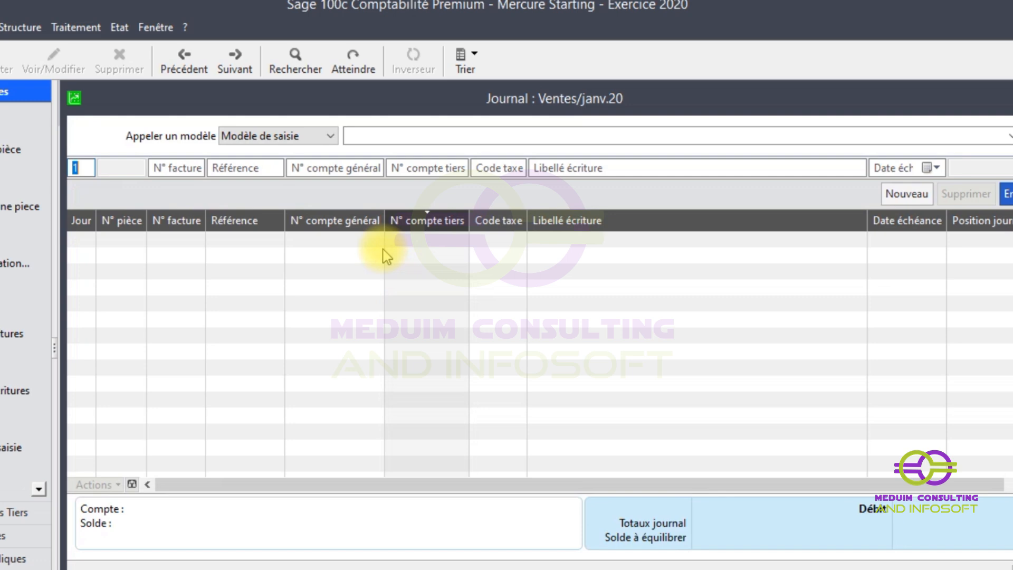
Enter day 5 for the new sales journal line and switch to Foxit Reader to consult the invoice.
{"action": "left_click", "coordinate": [423, 223]}
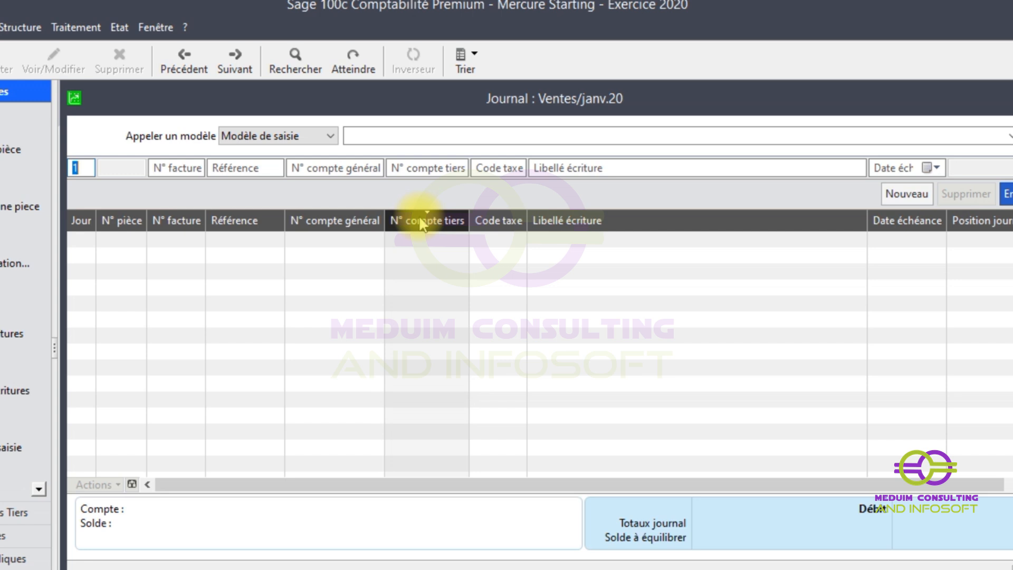
{"action": "type", "text": "5"}
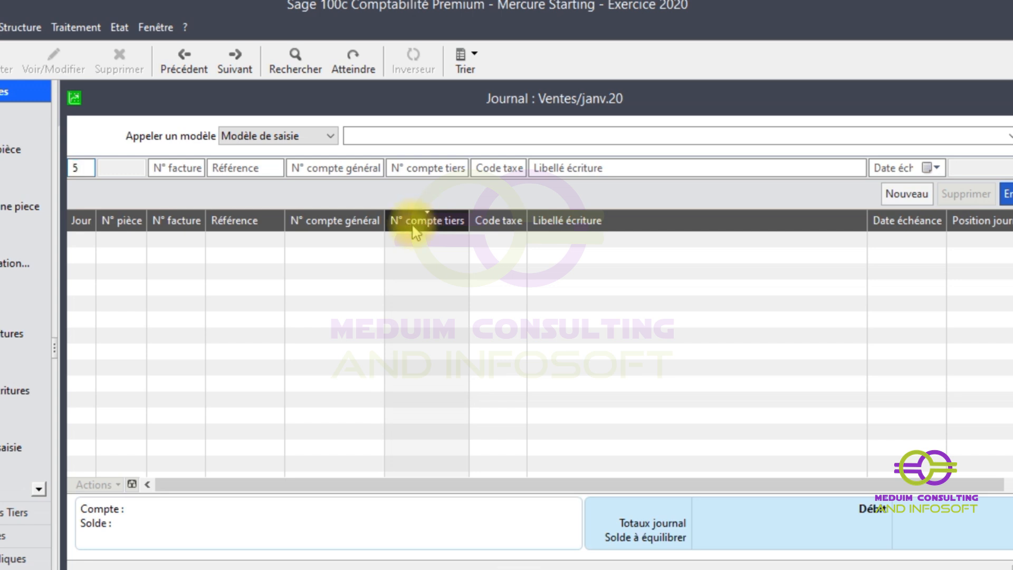
{"action": "key", "text": "Tab"}
{"action": "left_click", "coordinate": [536, 568]}
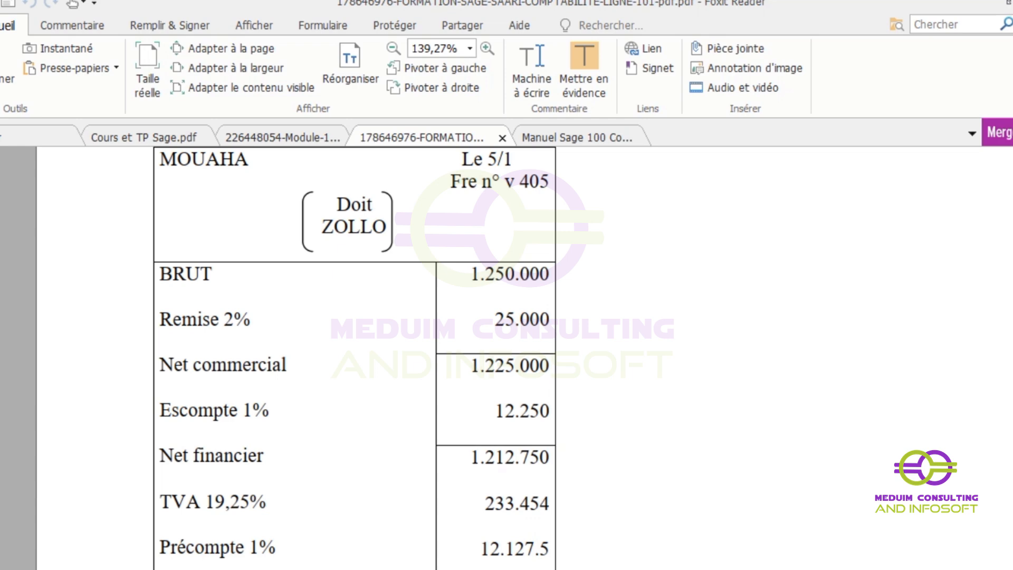
Return to Sage 100c Comptabilité and enter invoice number FV 405 and reference ZOLLO on the sales journal line.
{"action": "key", "text": "alt+Tab"}
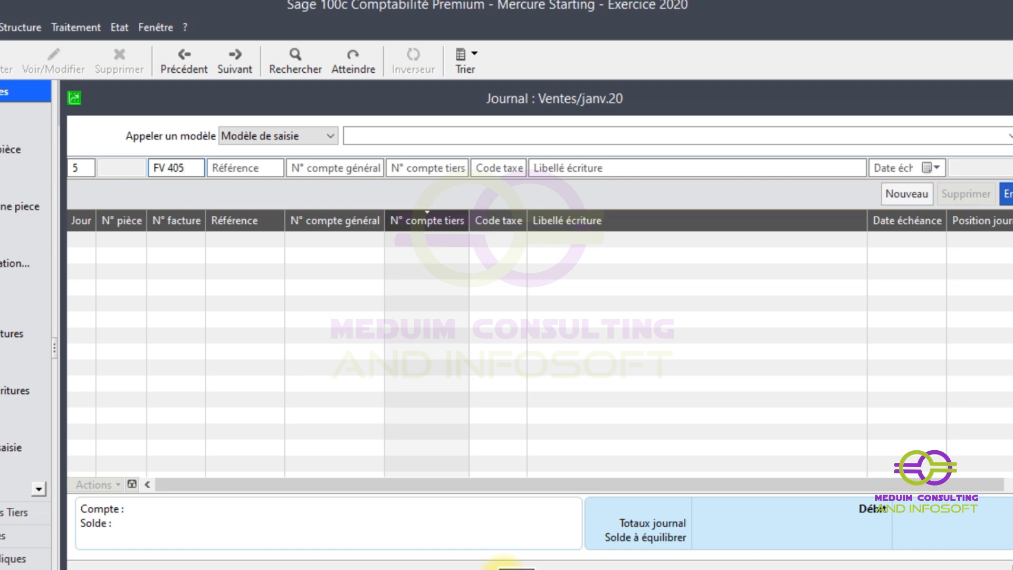
{"action": "key", "text": "Tab"}
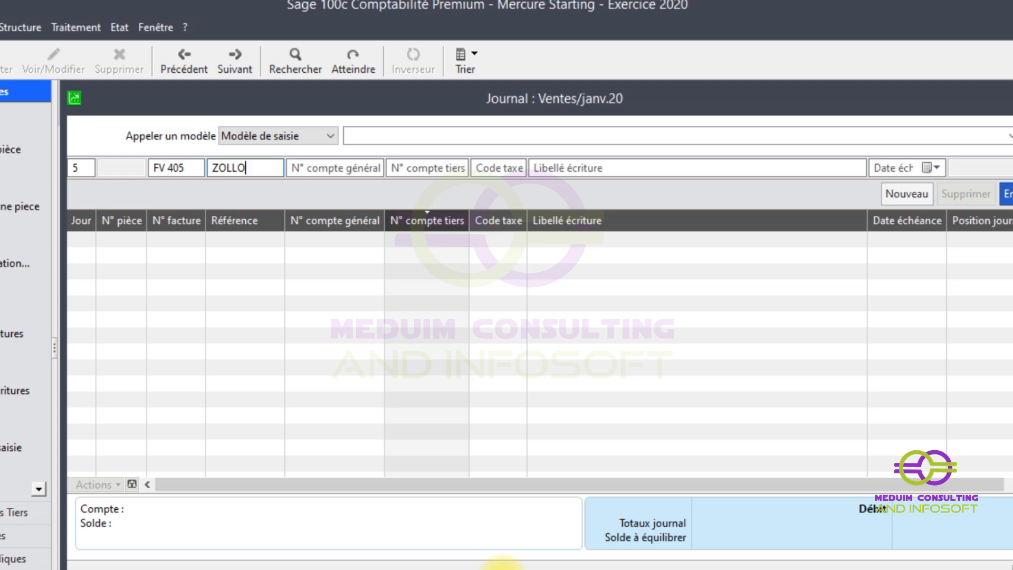
{"action": "key", "text": "Tab"}
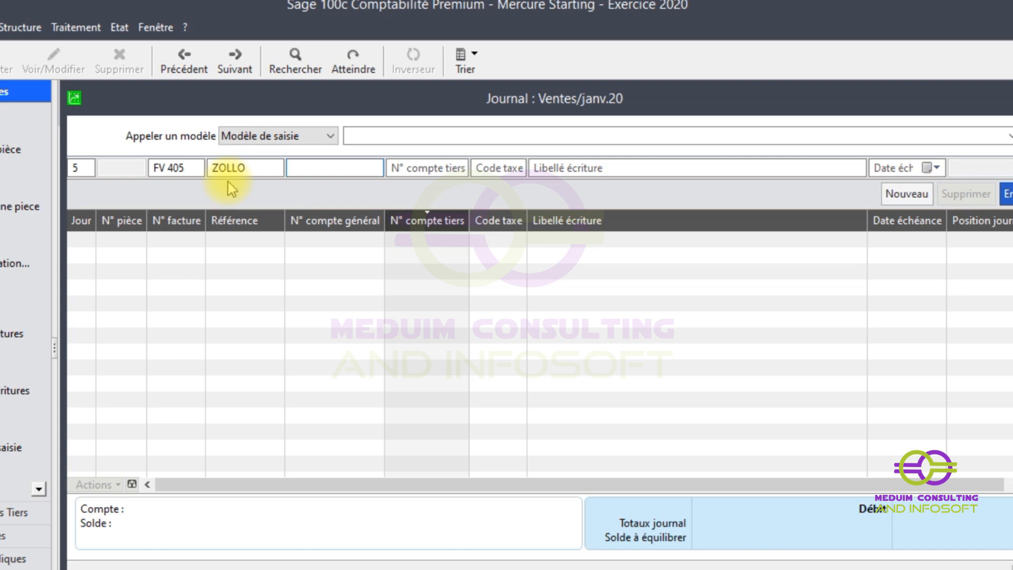
{"action": "left_click", "coordinate": [439, 170]}
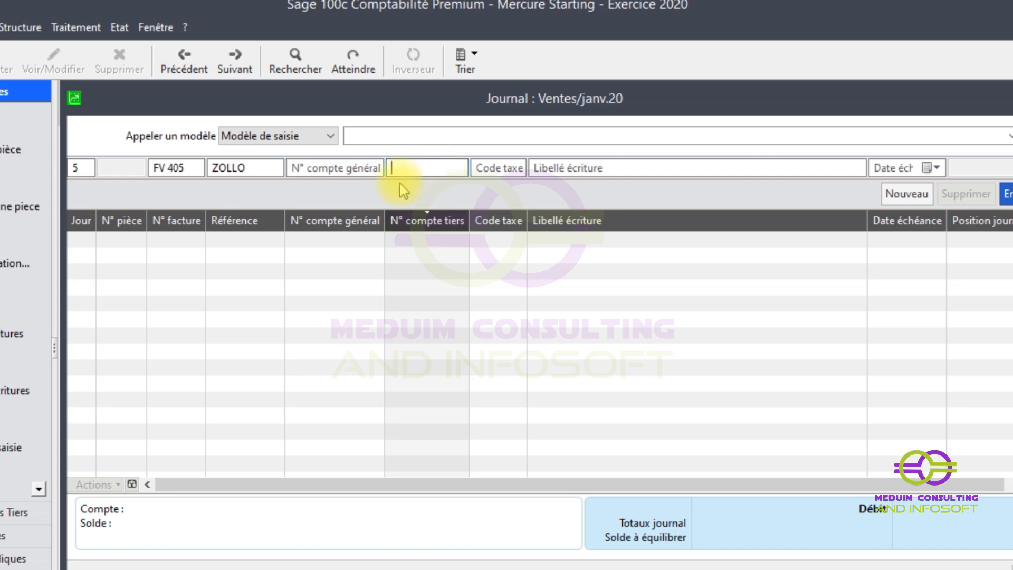
{"action": "type", "text": "ZOL"}
{"action": "key", "text": "Tab"}
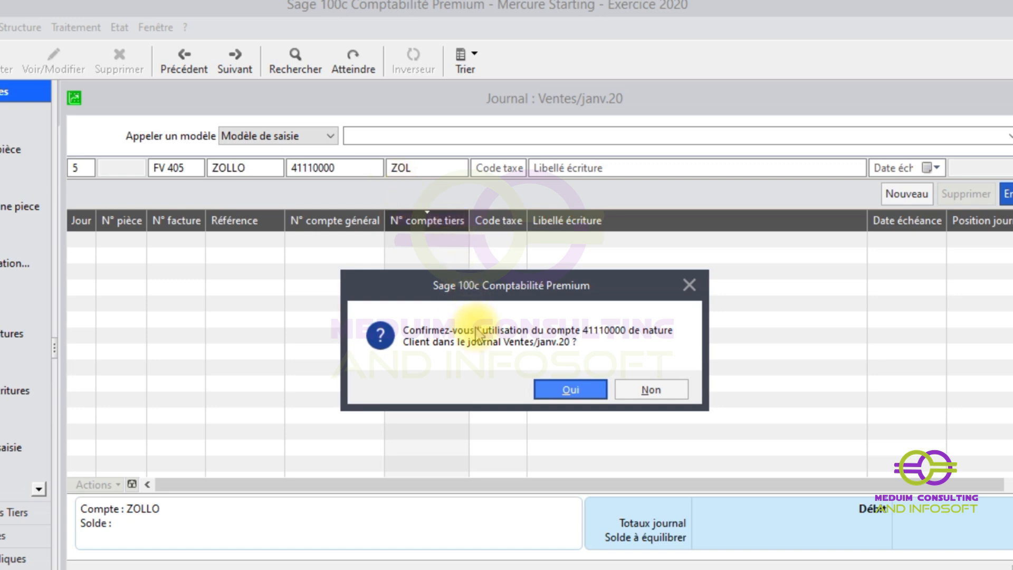
{"action": "left_click", "coordinate": [651, 389]}
Try to create a new third-party account ZO of type Client from the third-party account selection.
{"action": "type", "text": "Z"}
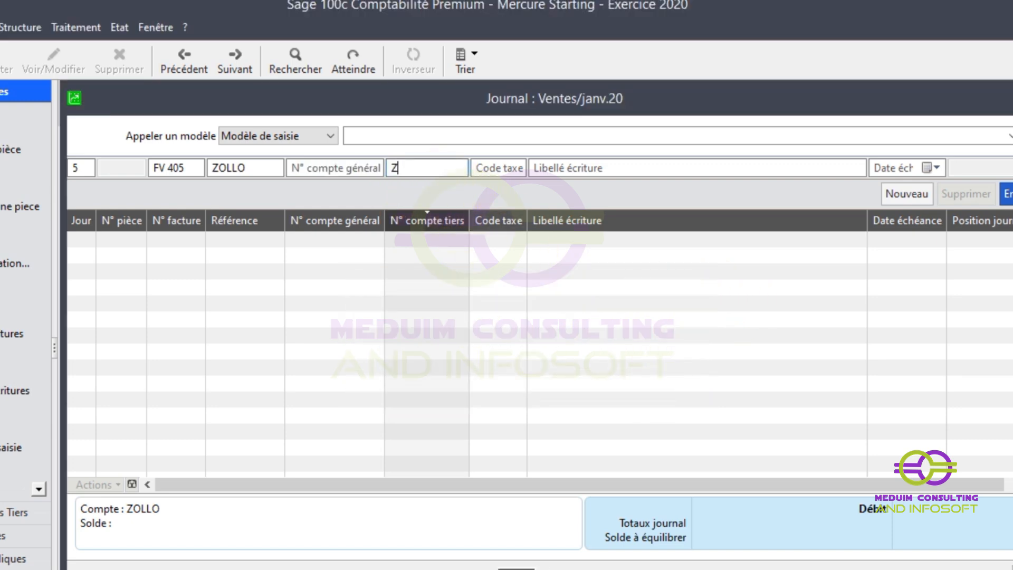
{"action": "key", "text": "Tab"}
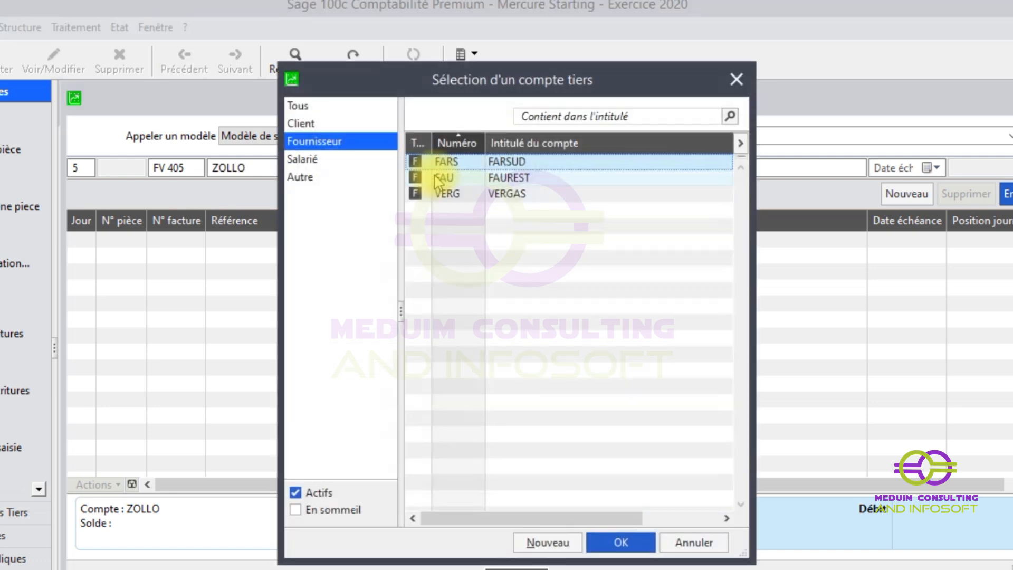
{"action": "left_click", "coordinate": [549, 545]}
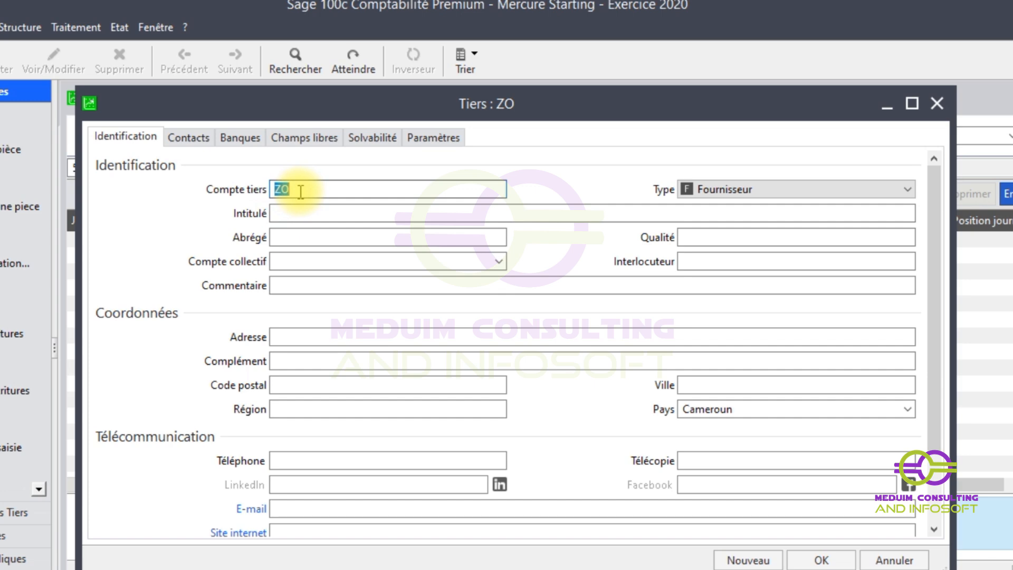
{"action": "left_click", "coordinate": [707, 190]}
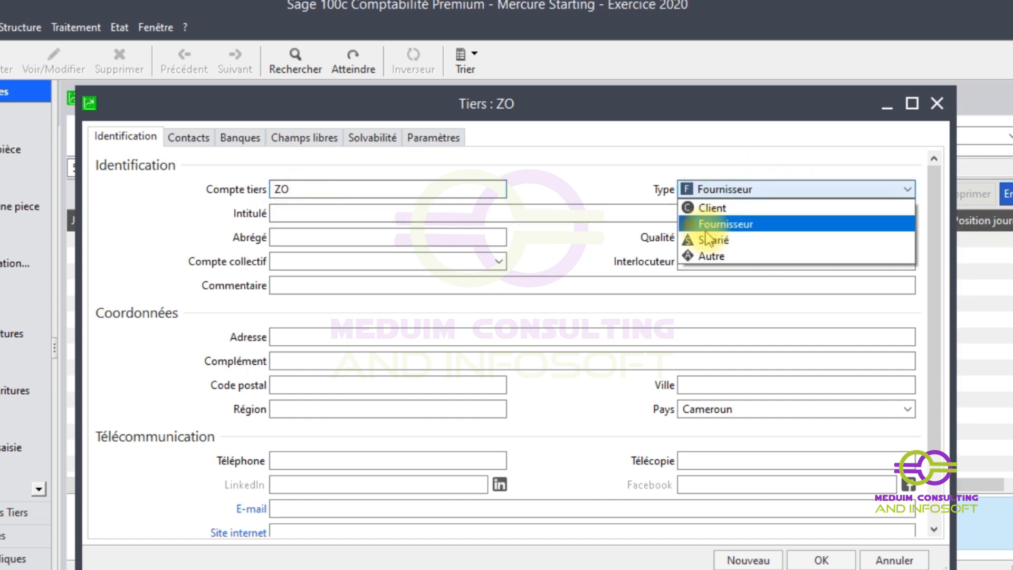
{"action": "left_click", "coordinate": [712, 207]}
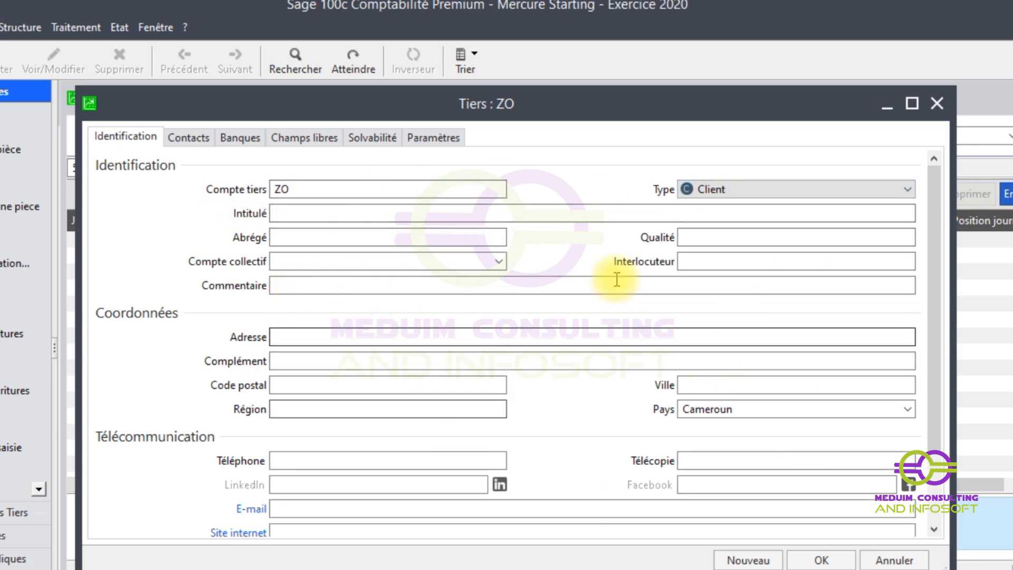
{"action": "key", "text": "Escape"}
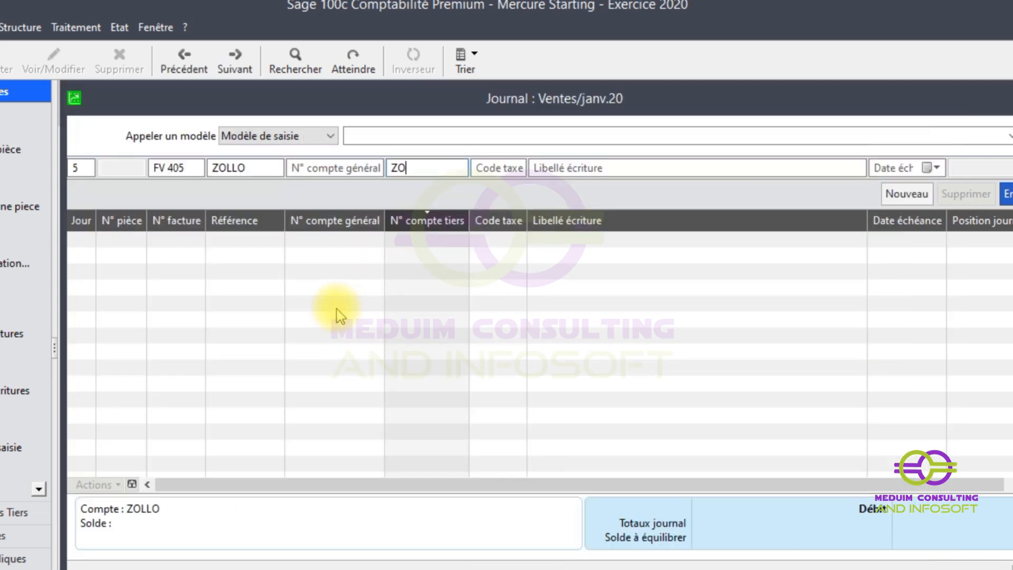
Assign third-party account ZOL to the line and accept customer account 41110000 in the sales journal.
{"action": "type", "text": "L"}
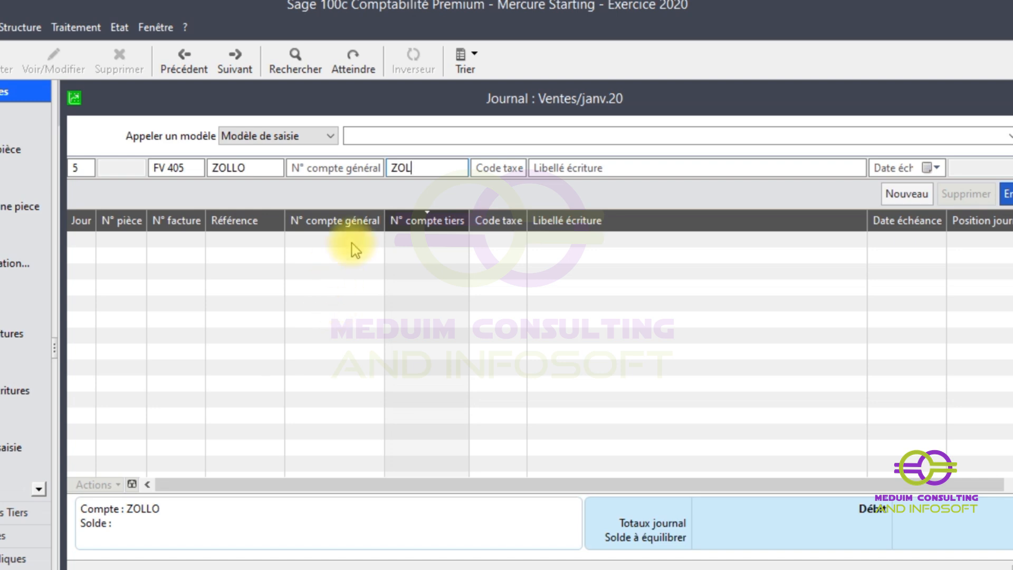
{"action": "key", "text": "Tab"}
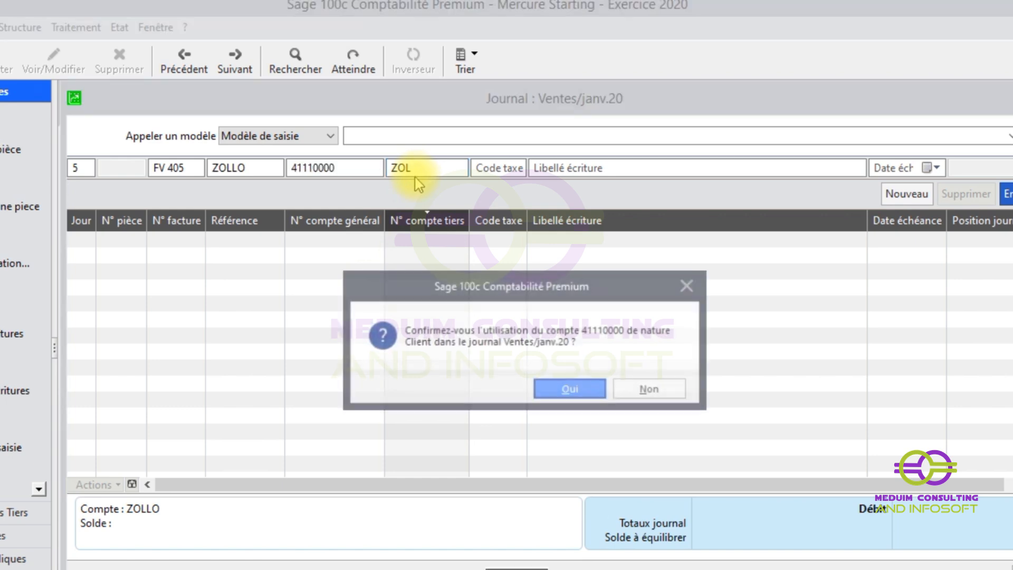
{"action": "left_click", "coordinate": [565, 389]}
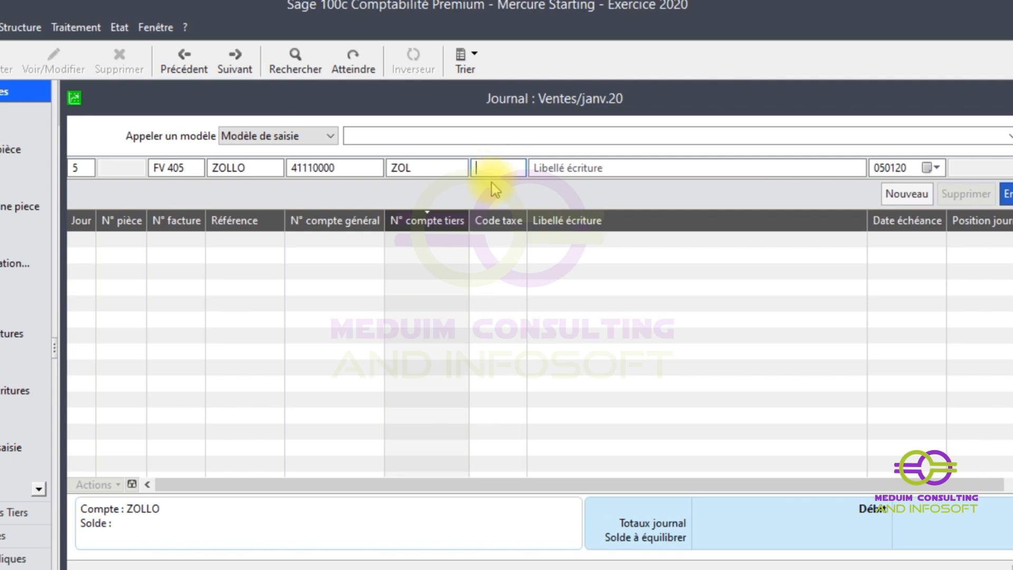
Leave the tax code empty, label the entry VENTES CLT ZOLLO, and keep the due date 050120.
{"action": "key", "text": "Tab"}
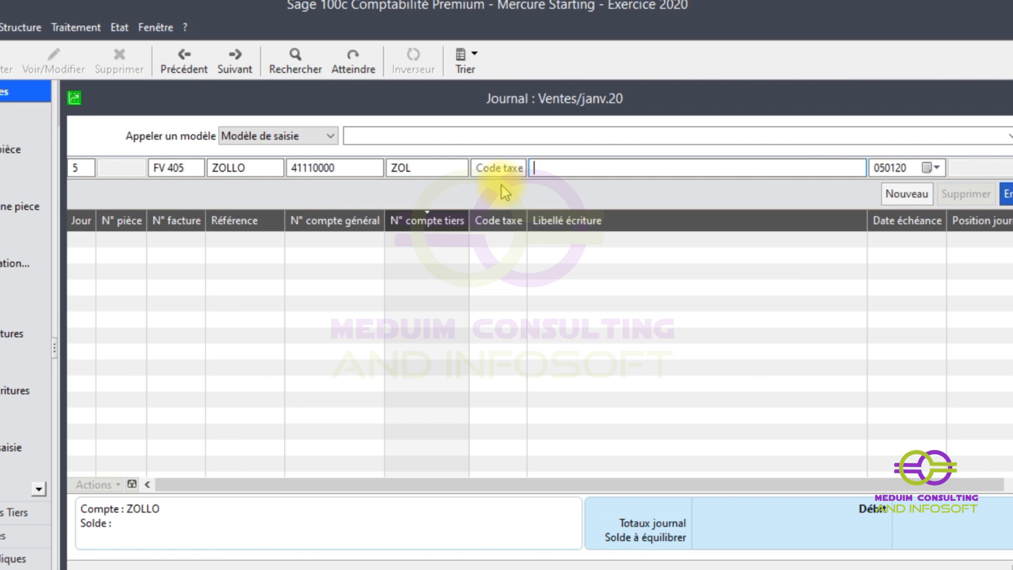
{"action": "type", "text": "VENTE"}
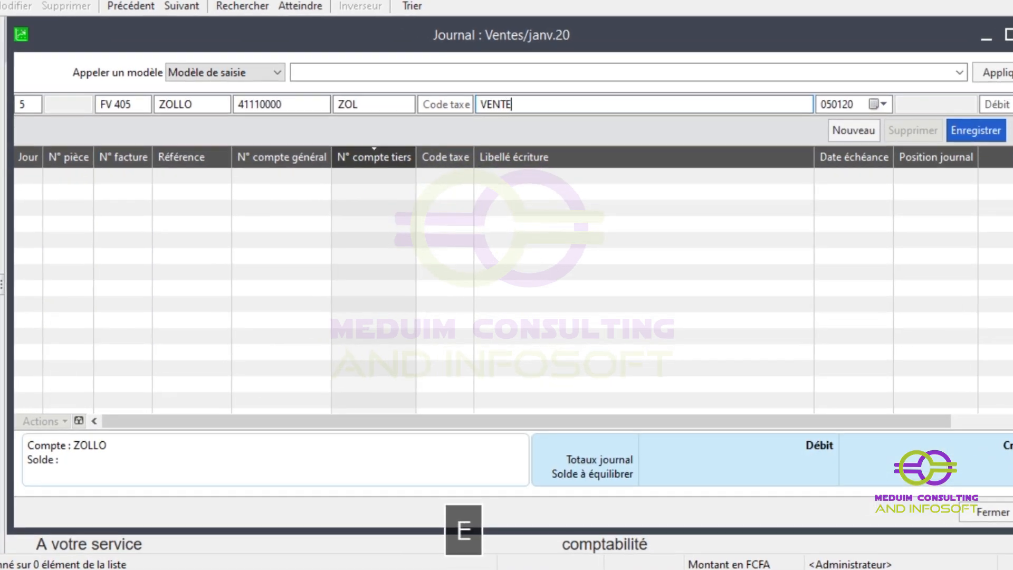
{"action": "type", "text": "S "}
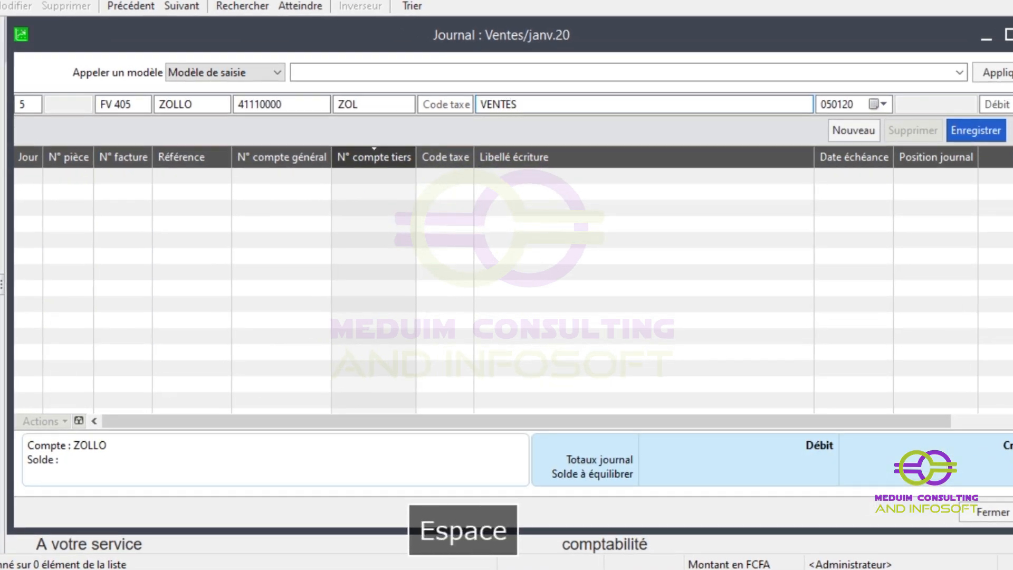
{"action": "type", "text": "CLT ZOLLO"}
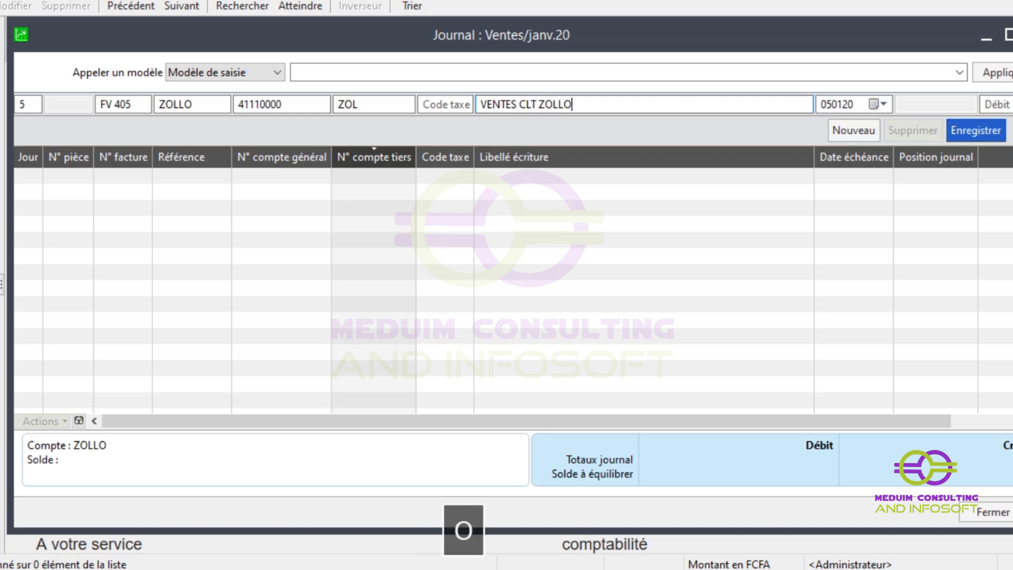
{"action": "key", "text": "Tab"}
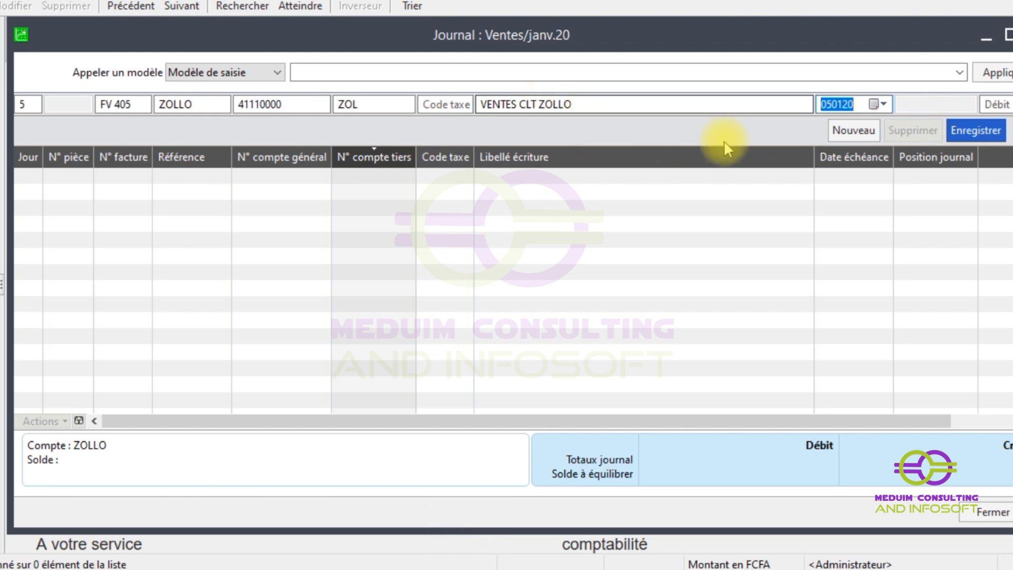
{"action": "key", "text": "Tab"}
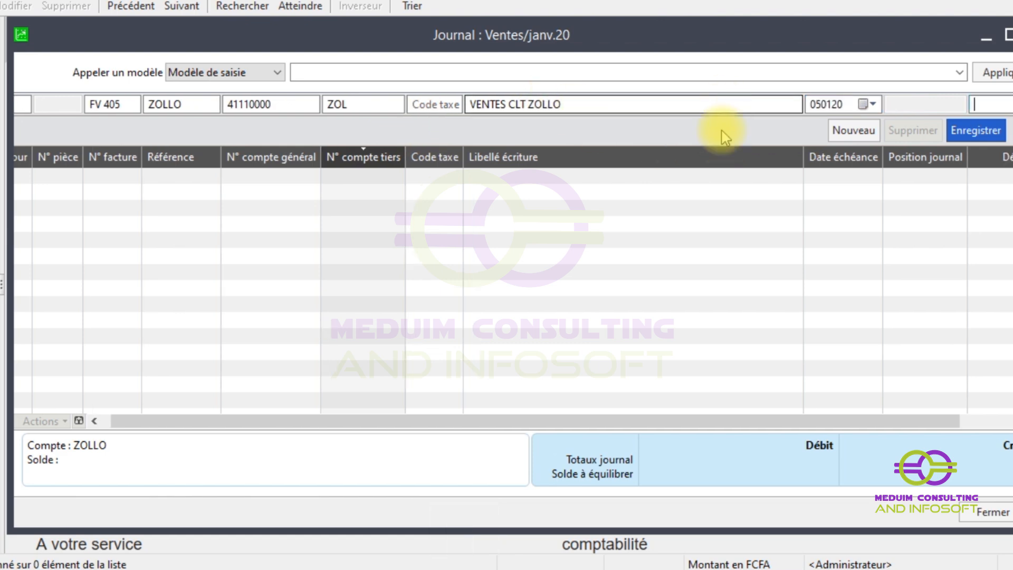
Consult the invoice's net amount payable, enter it as a debit of 1458331,5, and save the customer line.
{"action": "left_click", "coordinate": [498, 569]}
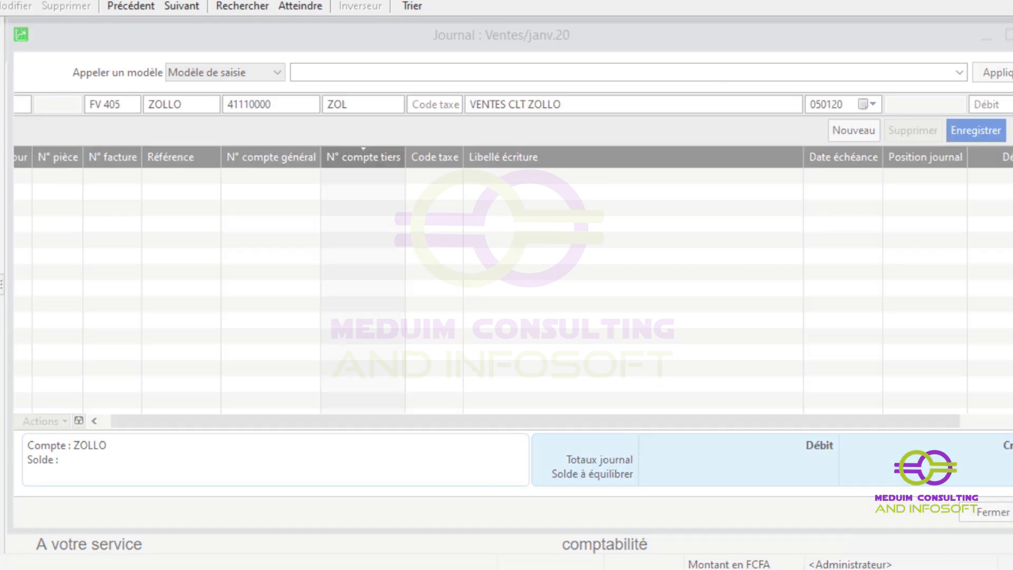
{"action": "scroll", "coordinate": [393, 422], "scroll_direction": "down", "scroll_amount": 3}
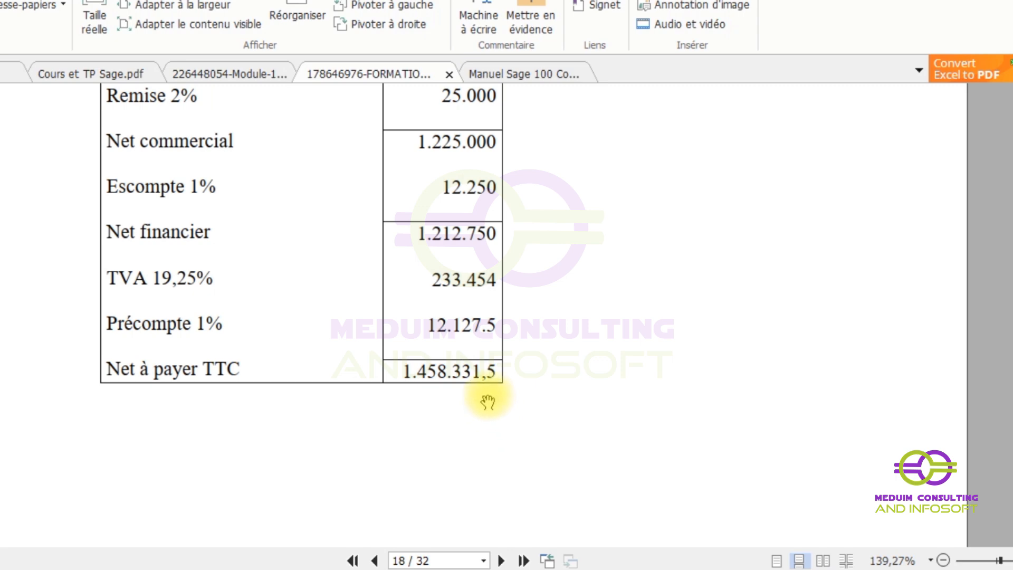
{"action": "left_click", "coordinate": [531, 569]}
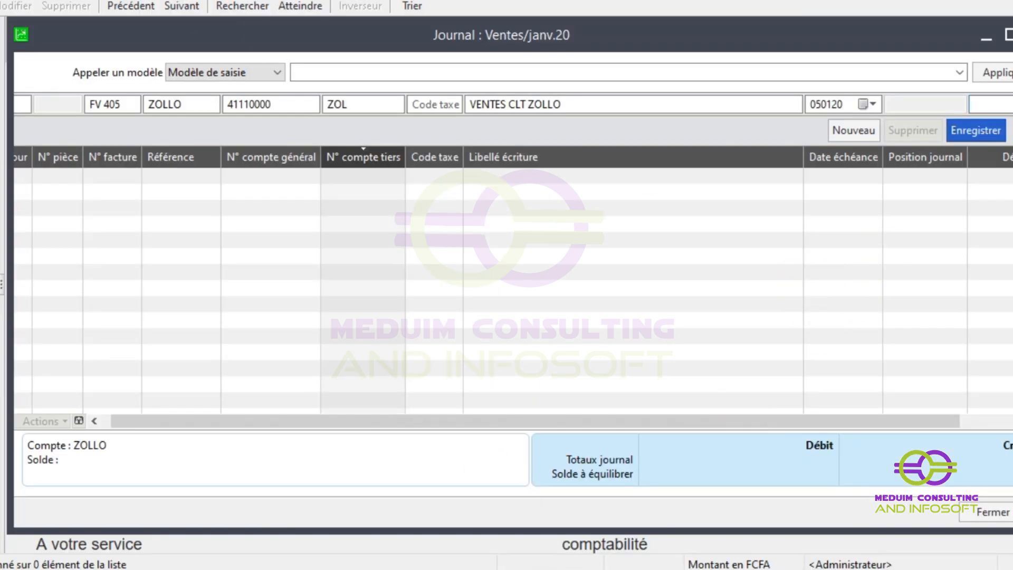
{"action": "type", "text": "13"}
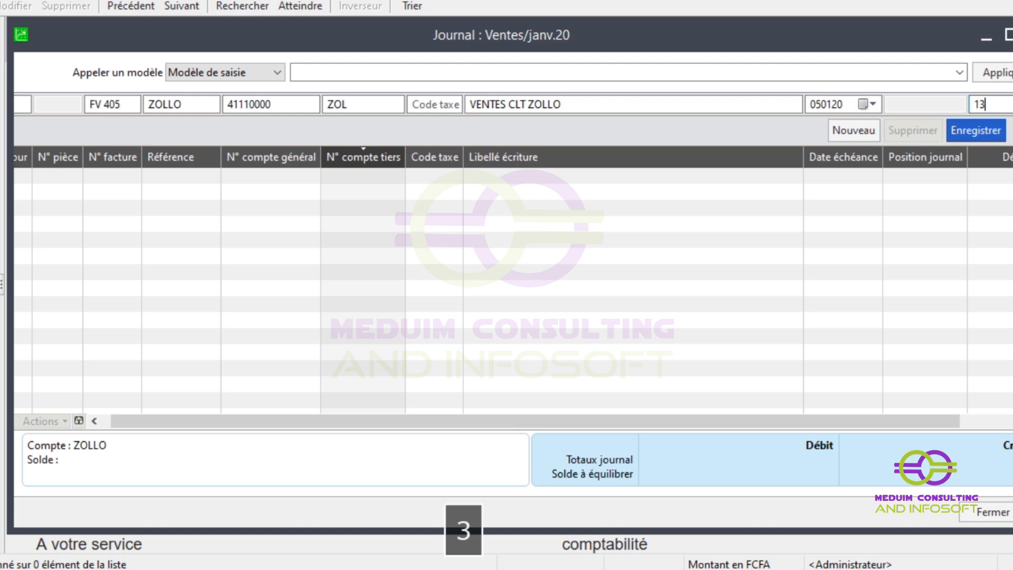
{"action": "key", "text": "BackSpace"}
{"action": "type", "text": "4583315"}
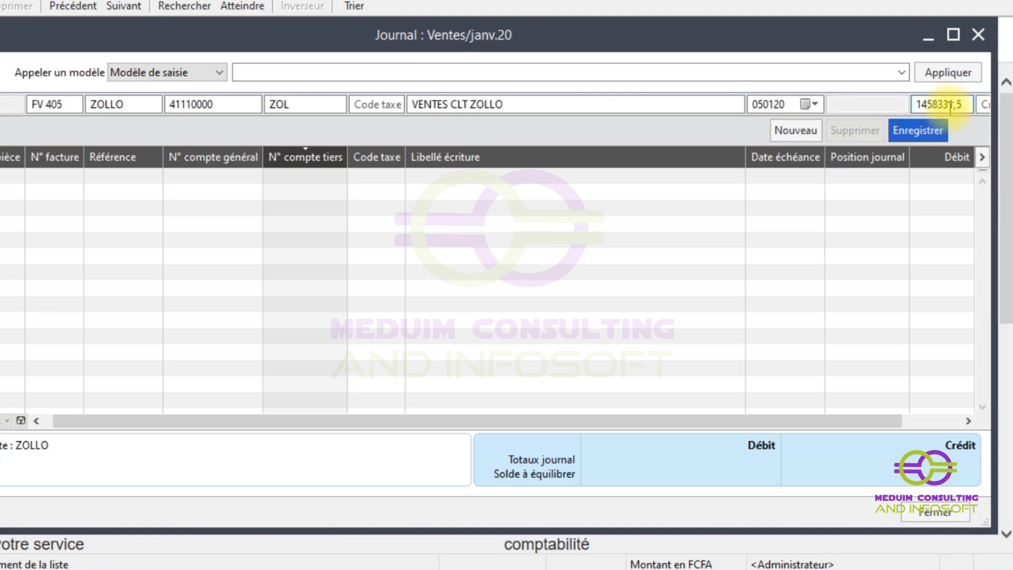
{"action": "key", "text": "Return"}
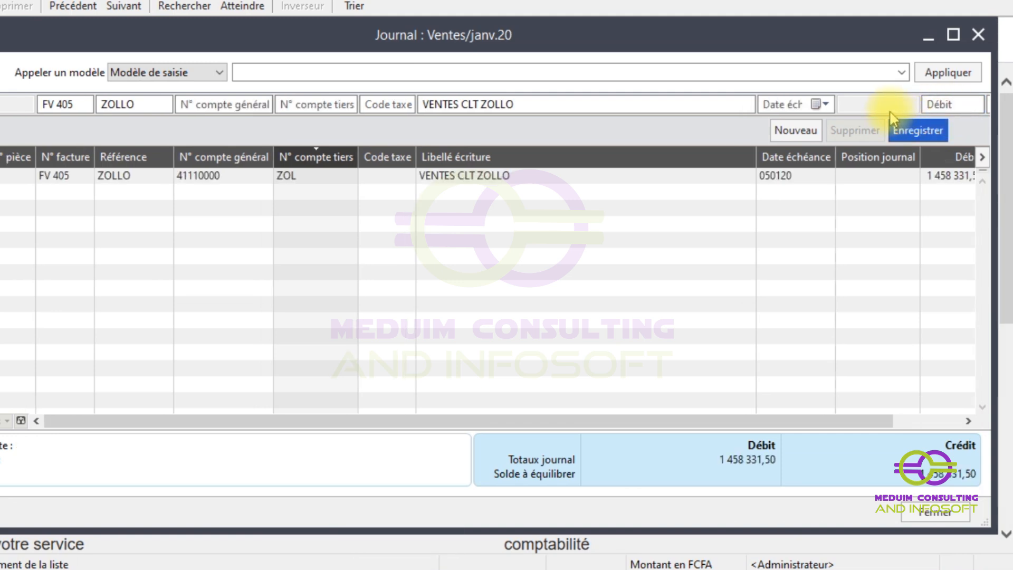
Set general account 70110000, dans la Région (1), on the next line and check which tax codes can be selected.
{"action": "key", "text": "Tab"}
{"action": "key", "text": "Tab"}
{"action": "key", "text": "Tab"}
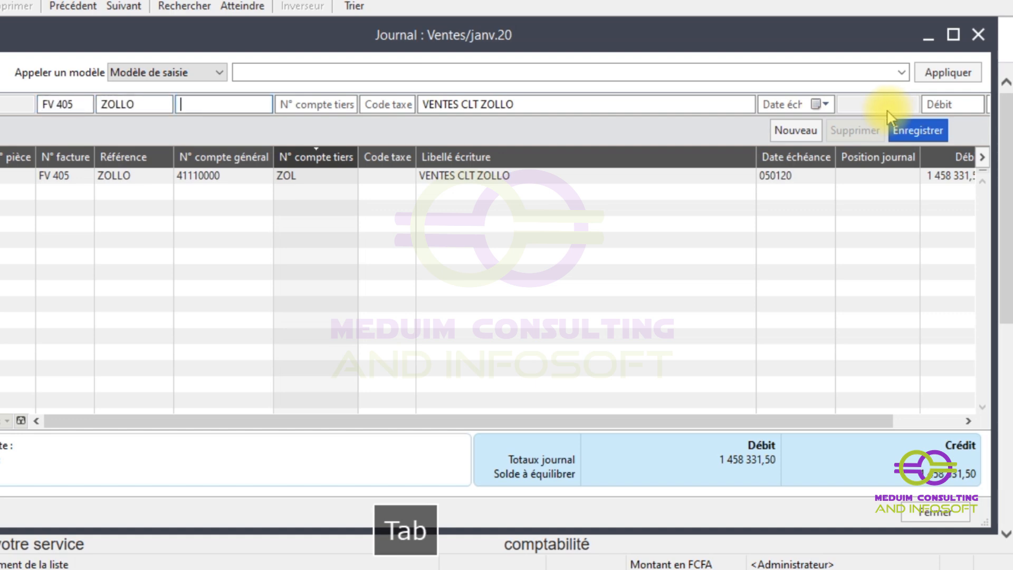
{"action": "type", "text": "701"}
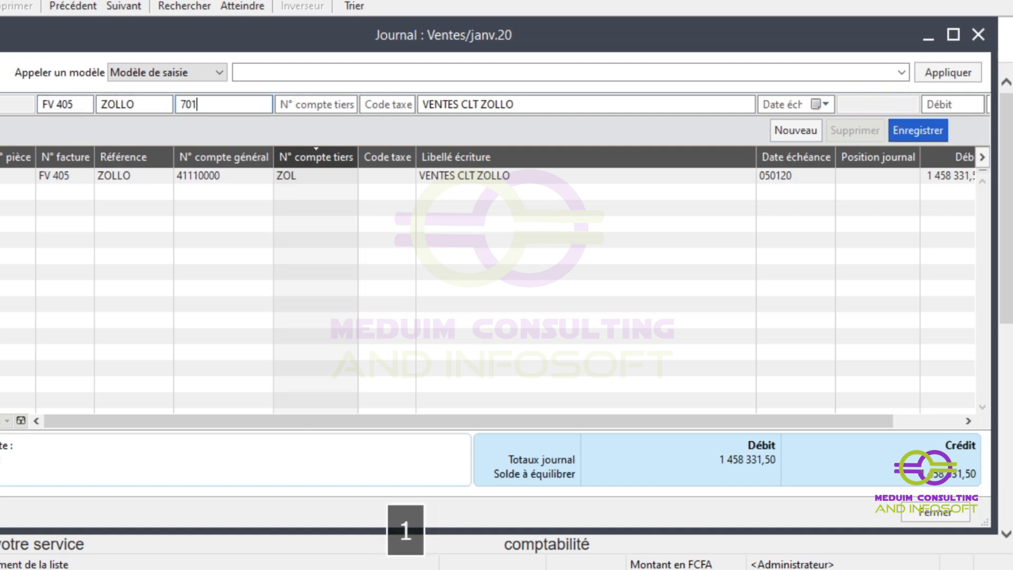
{"action": "key", "text": "Tab"}
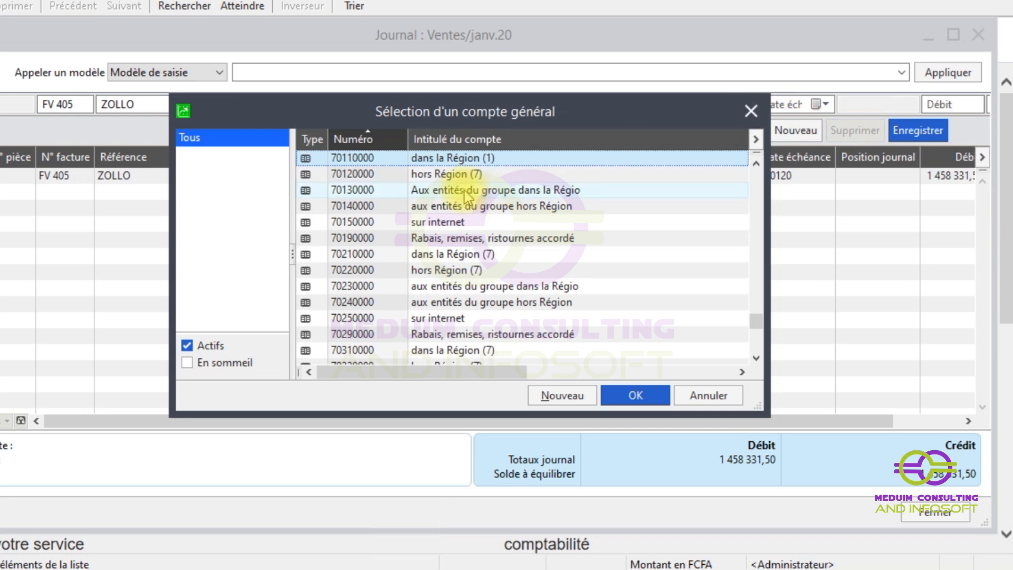
{"action": "double_click", "coordinate": [393, 158]}
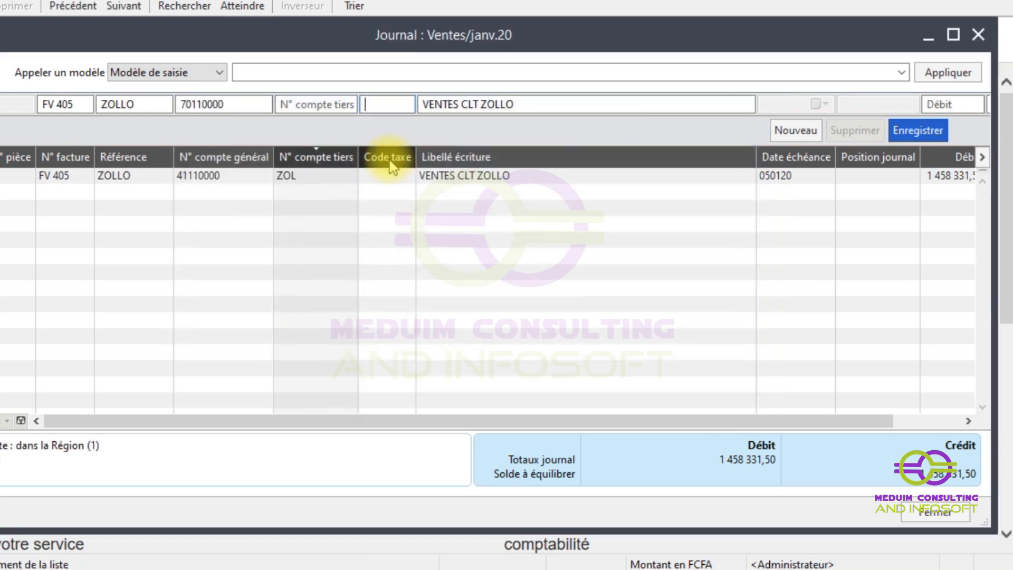
{"action": "key", "text": "Tab"}
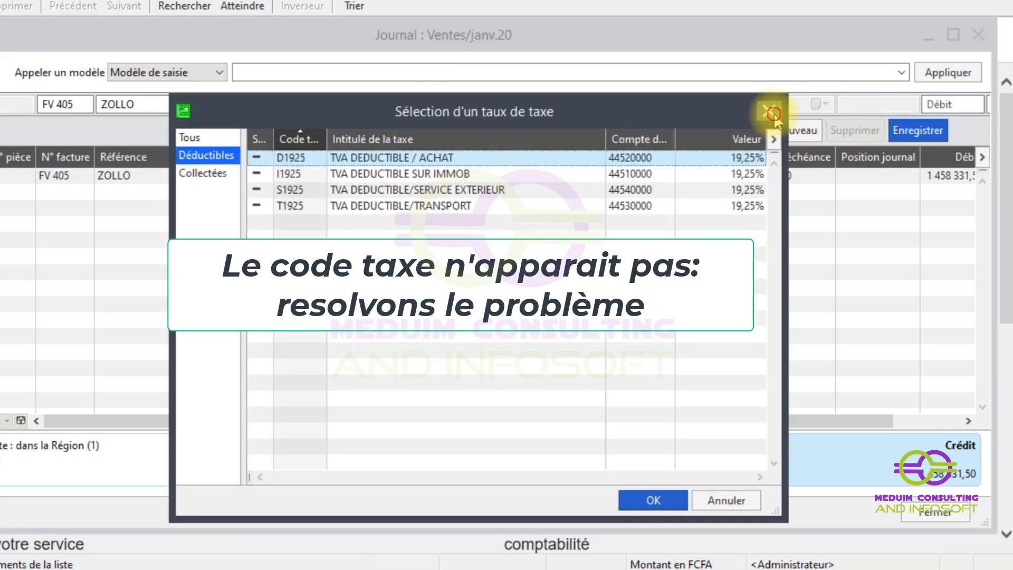
{"action": "left_click", "coordinate": [772, 113]}
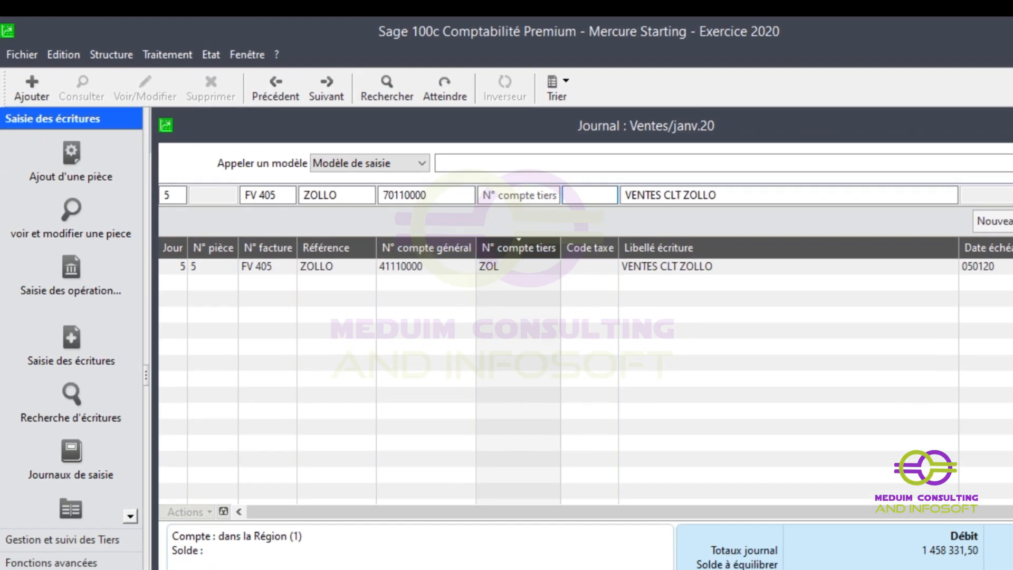
Open the record of account 70110000, dans la Région (1), from the chart of accounts.
{"action": "left_click", "coordinate": [110, 55]}
{"action": "left_click", "coordinate": [127, 77]}
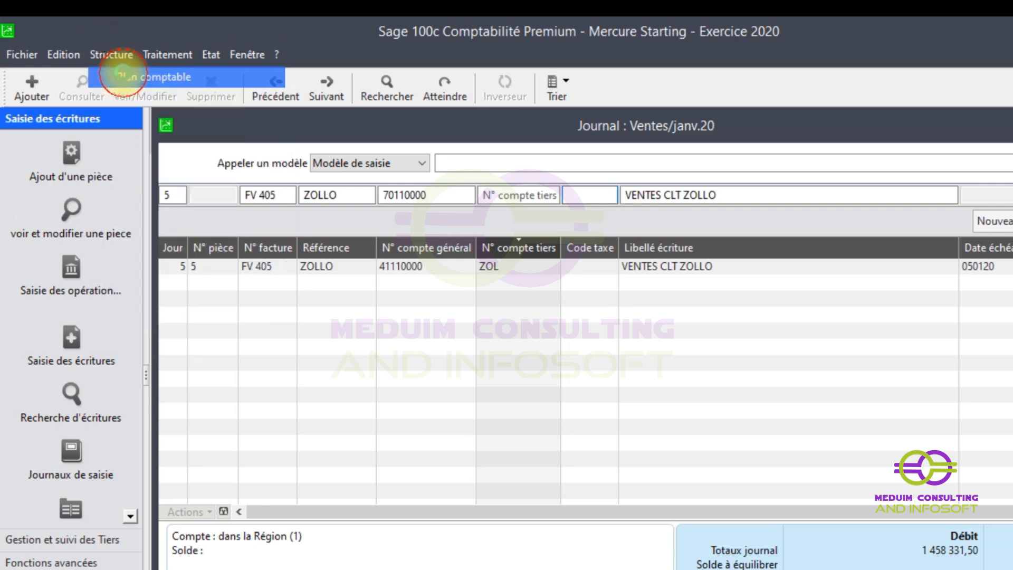
{"action": "left_click", "coordinate": [514, 163]}
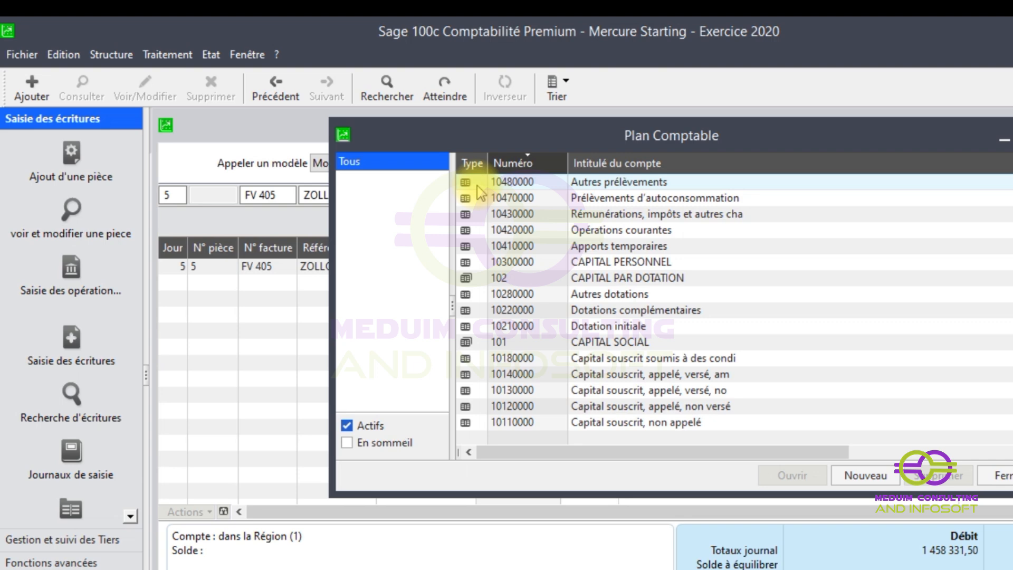
{"action": "key", "text": "7"}
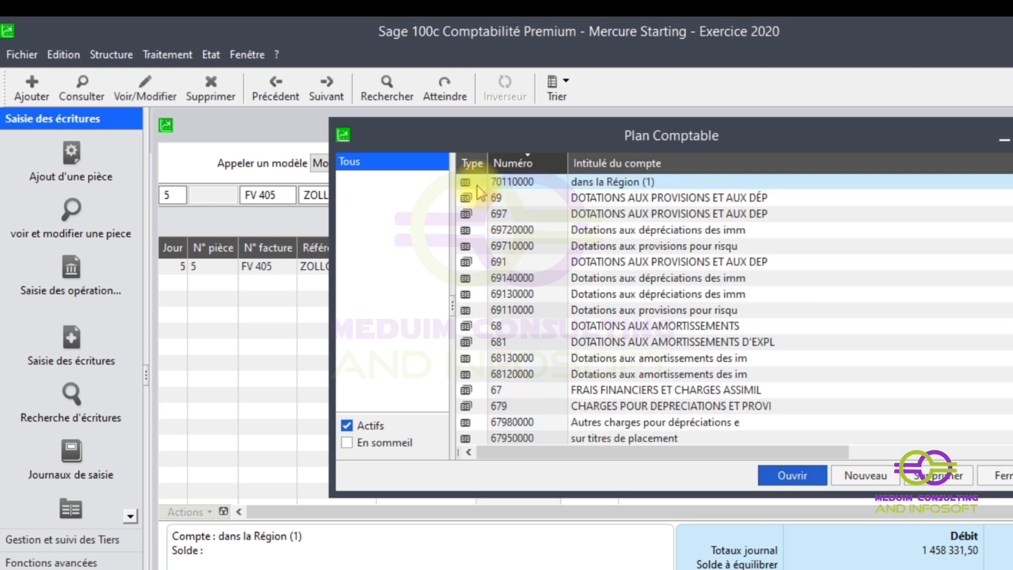
{"action": "double_click", "coordinate": [597, 182]}
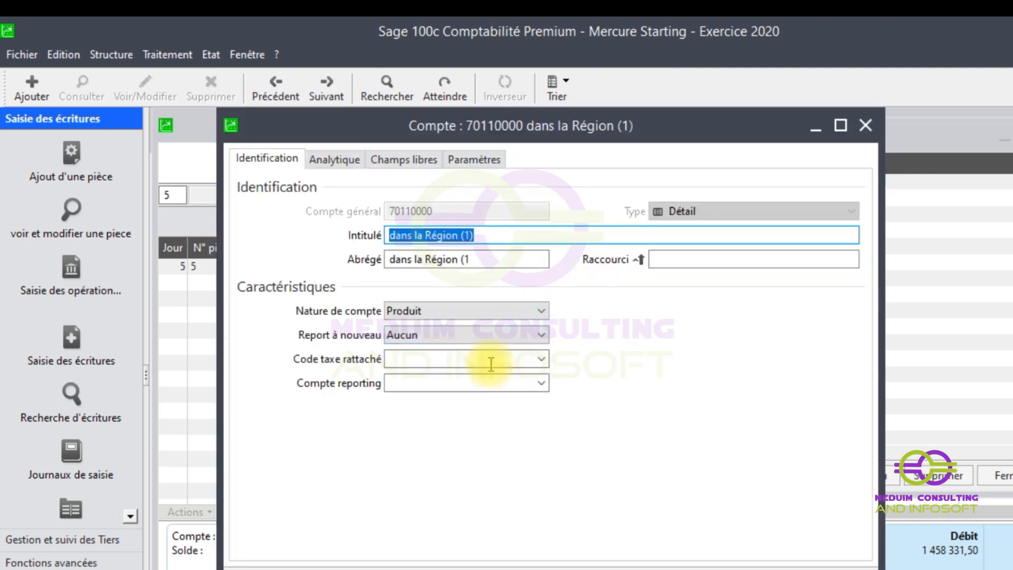
Link tax code C1925, TVA SUR VENTE COLLECTE, to the account, save it and return to the sales journal.
{"action": "left_click", "coordinate": [451, 356]}
{"action": "left_click", "coordinate": [452, 358]}
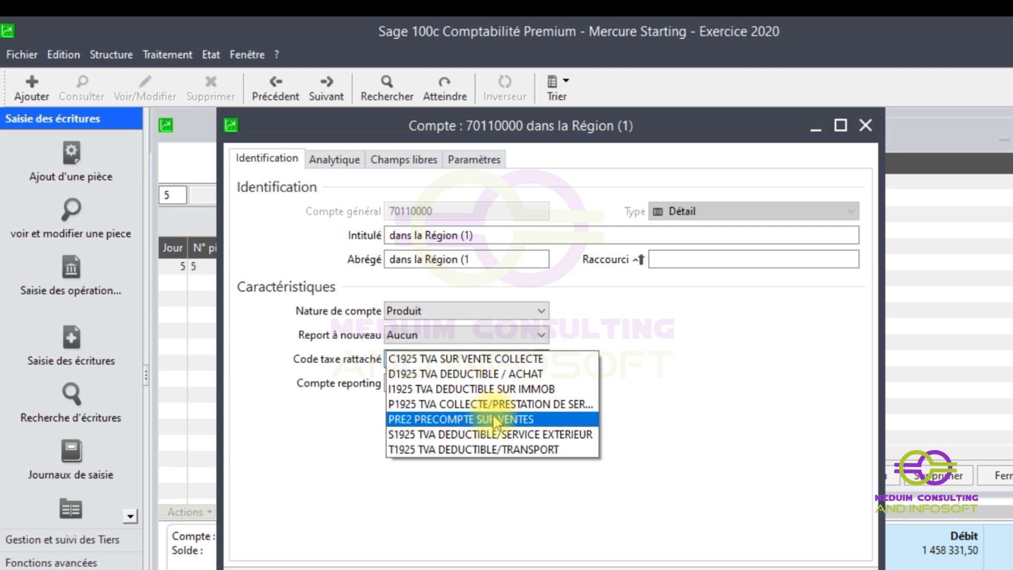
{"action": "left_click", "coordinate": [467, 360]}
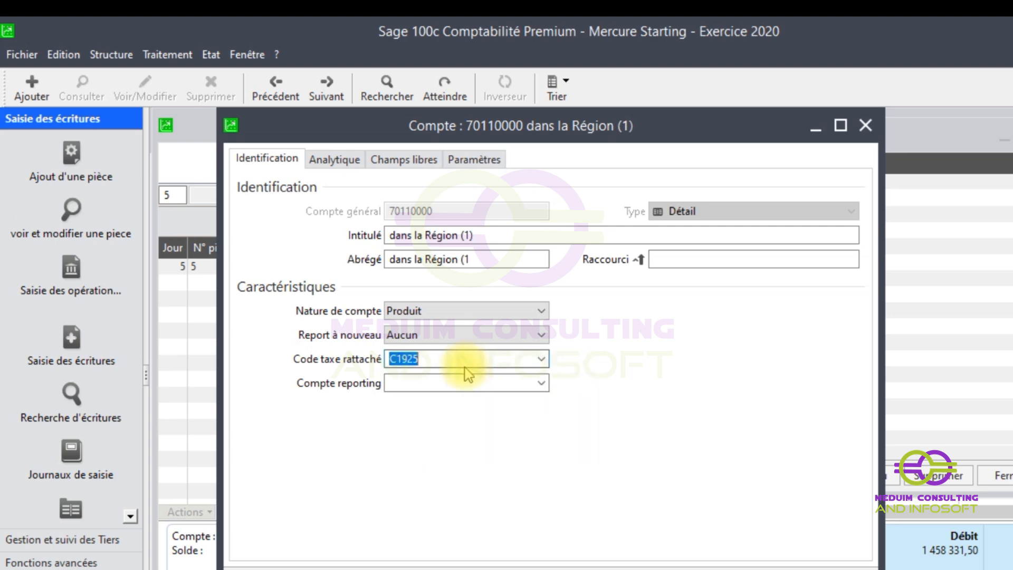
{"action": "key", "text": "Return"}
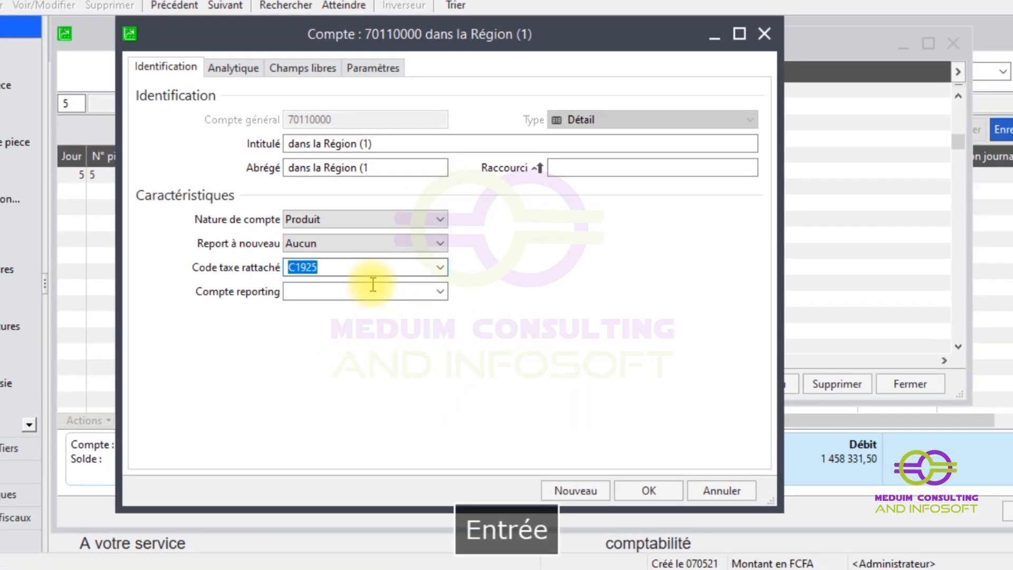
{"action": "left_click", "coordinate": [649, 491]}
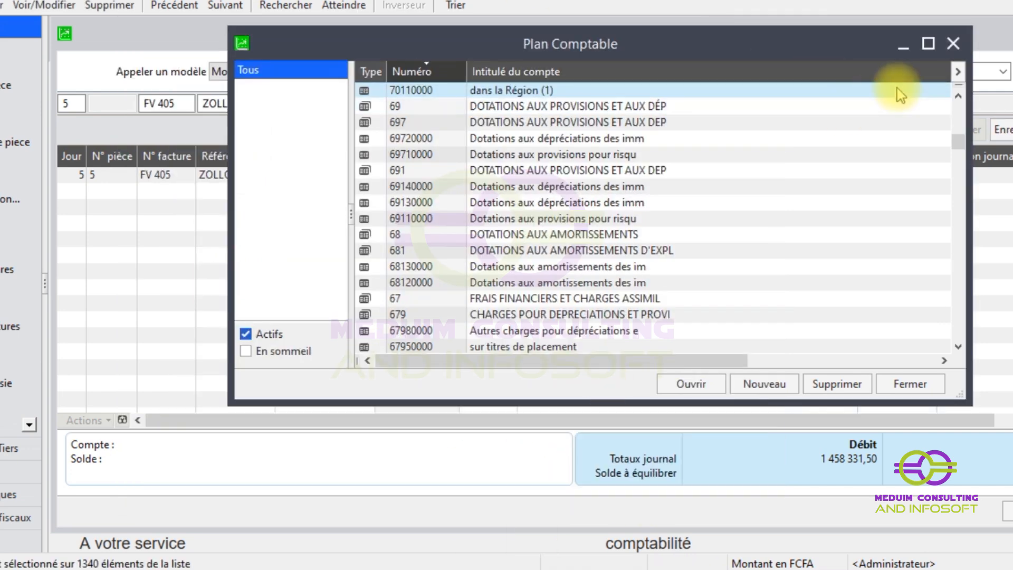
{"action": "left_click", "coordinate": [958, 42]}
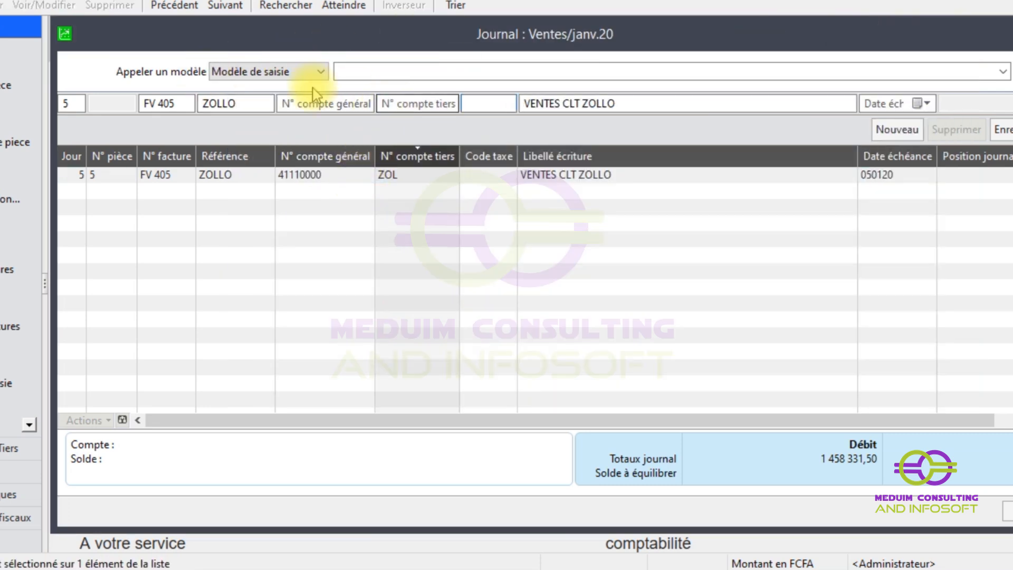
Re-enter general account 70110000 on the sales line, accepting tax code C1925 and the label VENTES CLT ZOLLO.
{"action": "left_click", "coordinate": [310, 105]}
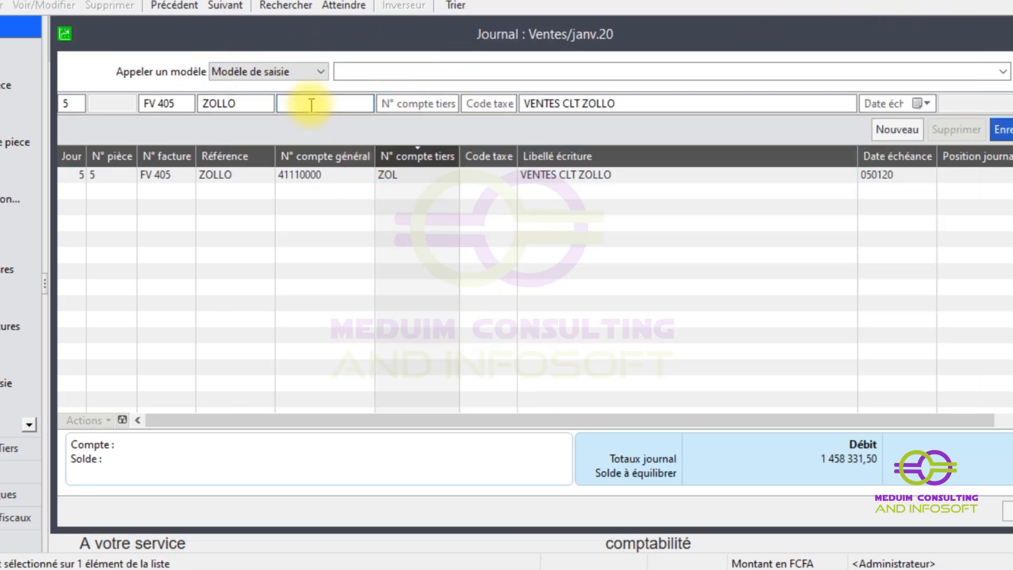
{"action": "type", "text": "701"}
{"action": "key", "text": "Tab"}
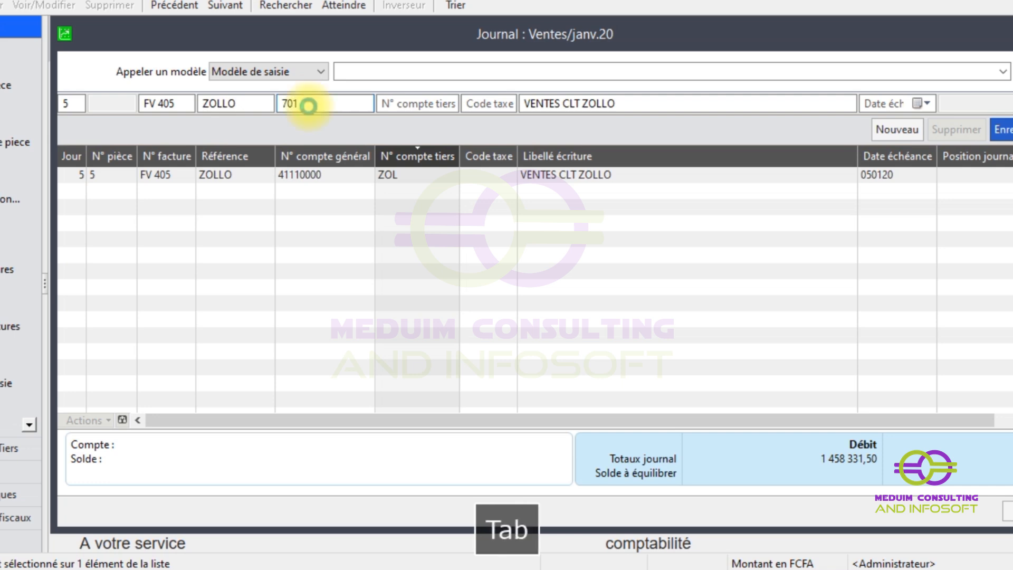
{"action": "left_click", "coordinate": [468, 158]}
{"action": "double_click", "coordinate": [468, 159]}
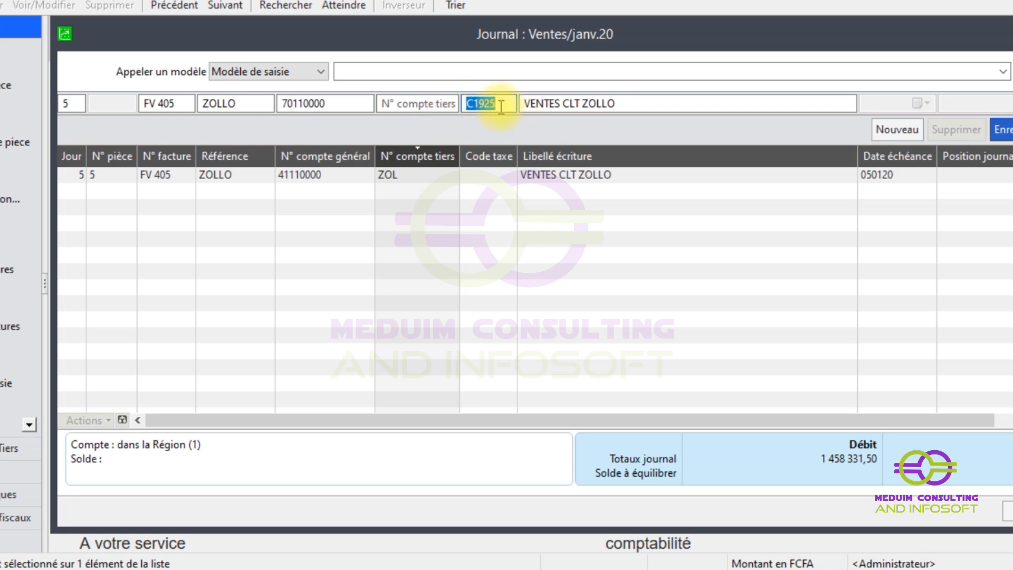
{"action": "key", "text": "Tab"}
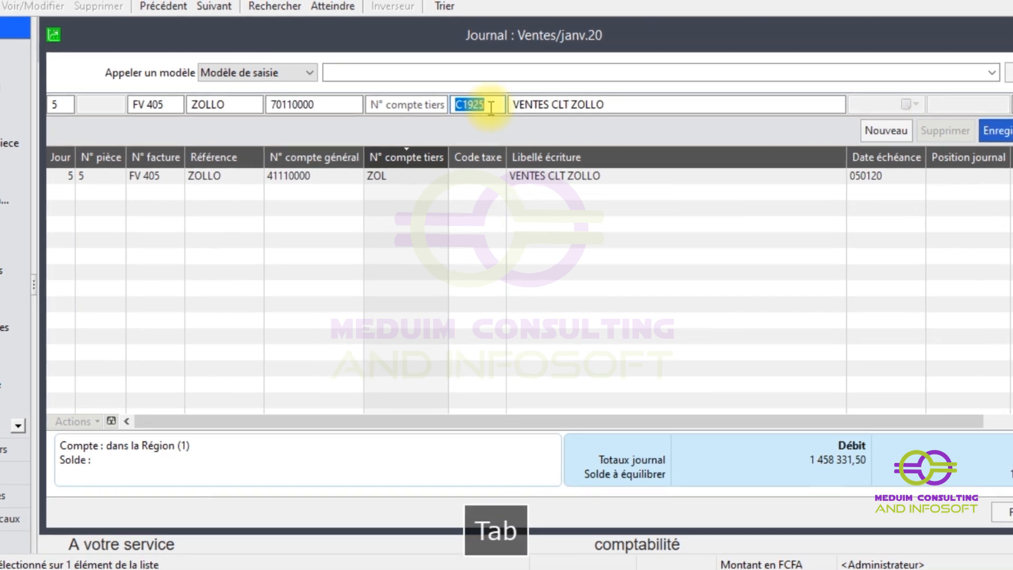
{"action": "key", "text": "Tab"}
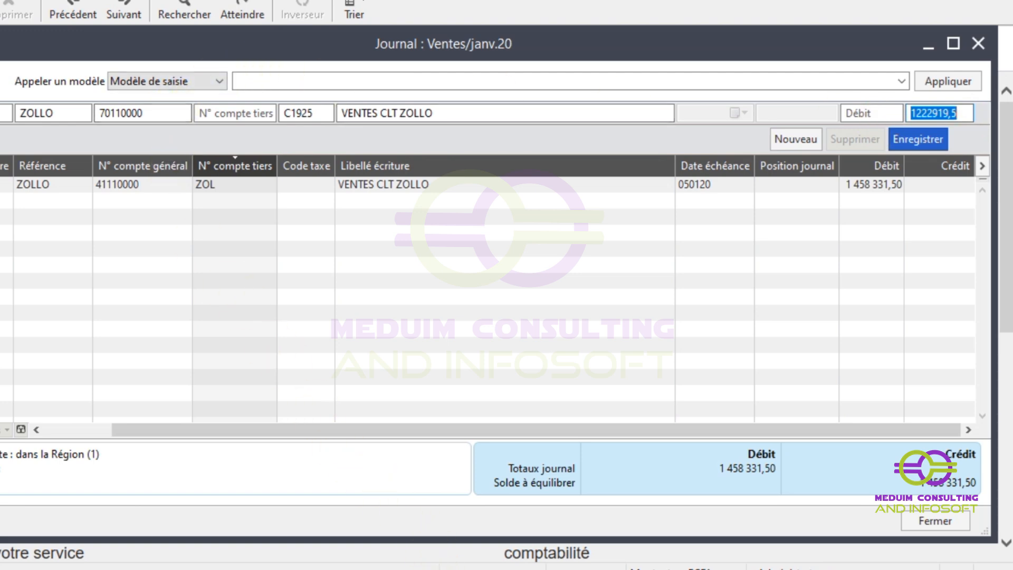
Consult the invoice's net commercial amount, enter it as a credit of 1225000, and save the sales line.
{"action": "mouse_move", "coordinate": [473, 569]}
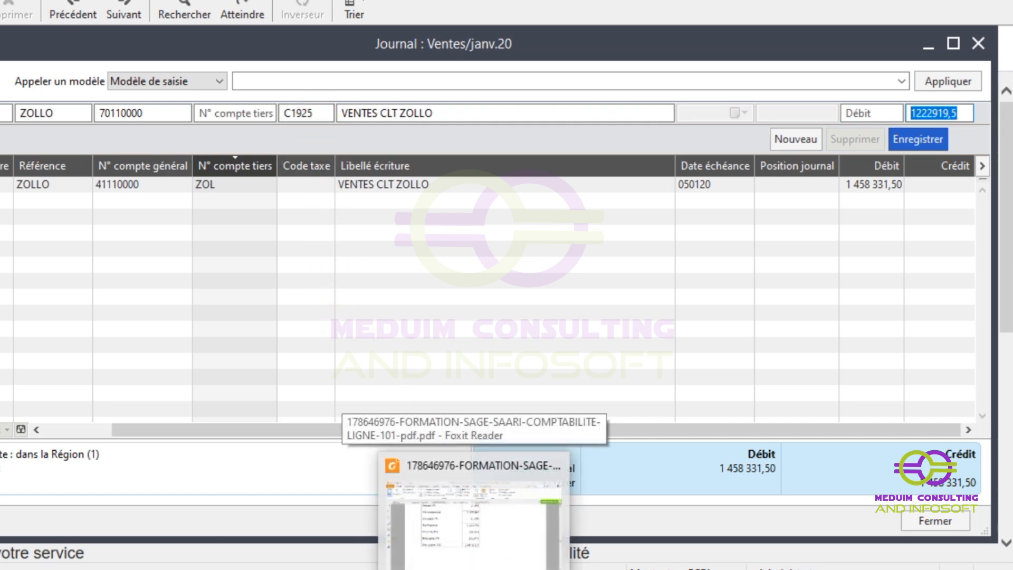
{"action": "left_click", "coordinate": [464, 514]}
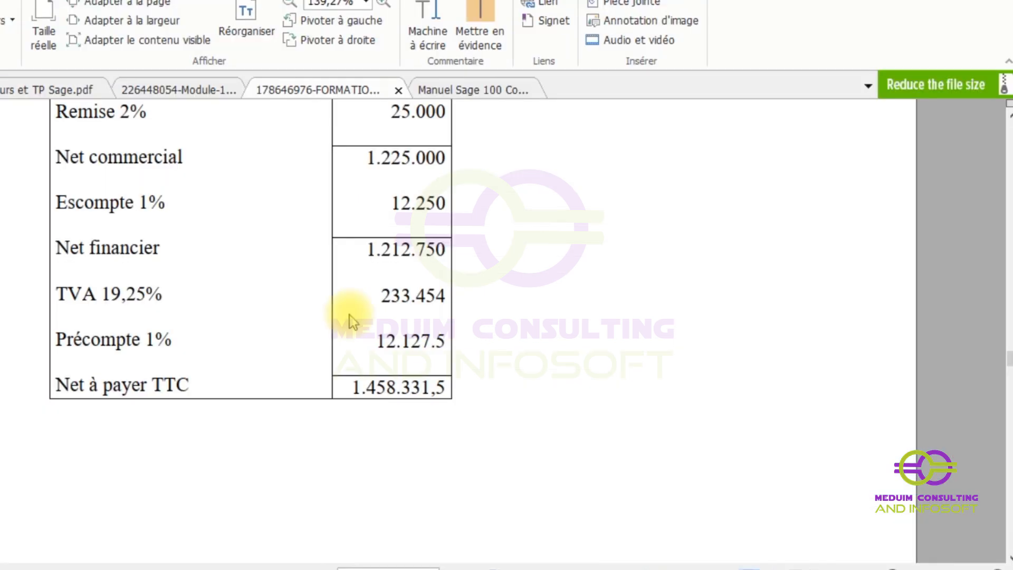
{"action": "scroll", "coordinate": [388, 174], "scroll_direction": "up", "scroll_amount": 2}
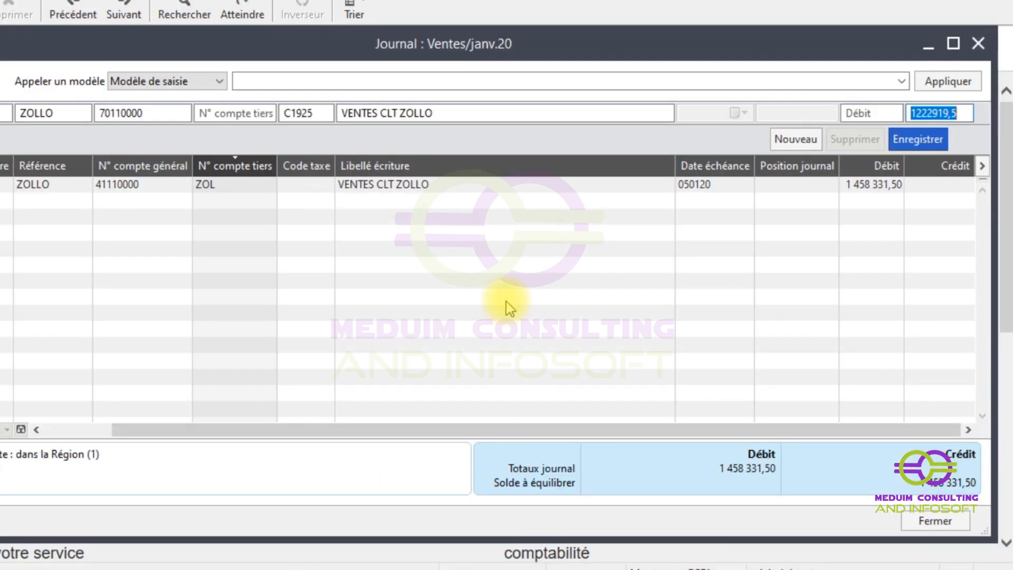
{"action": "type", "text": "1225000"}
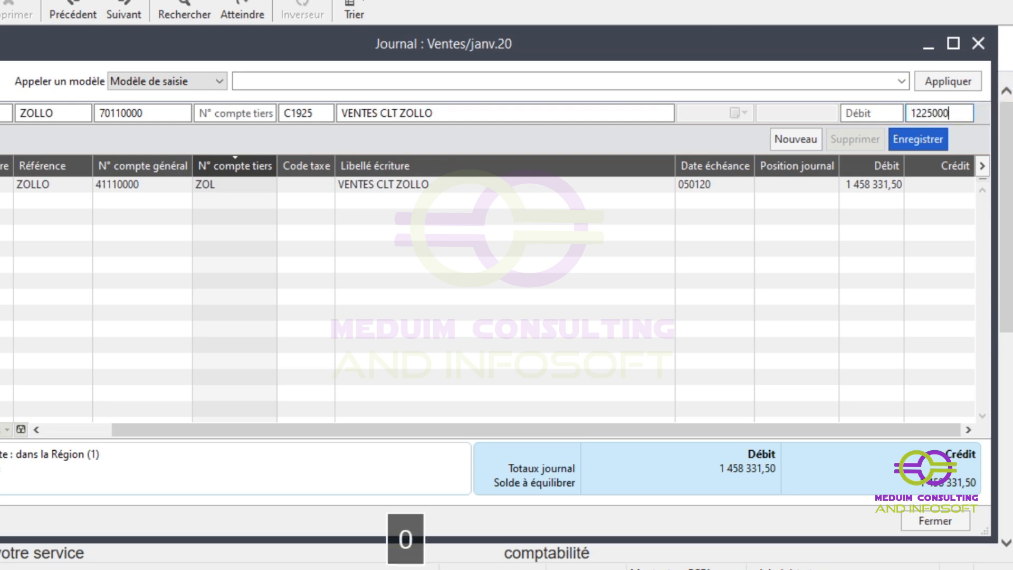
{"action": "key", "text": "Return"}
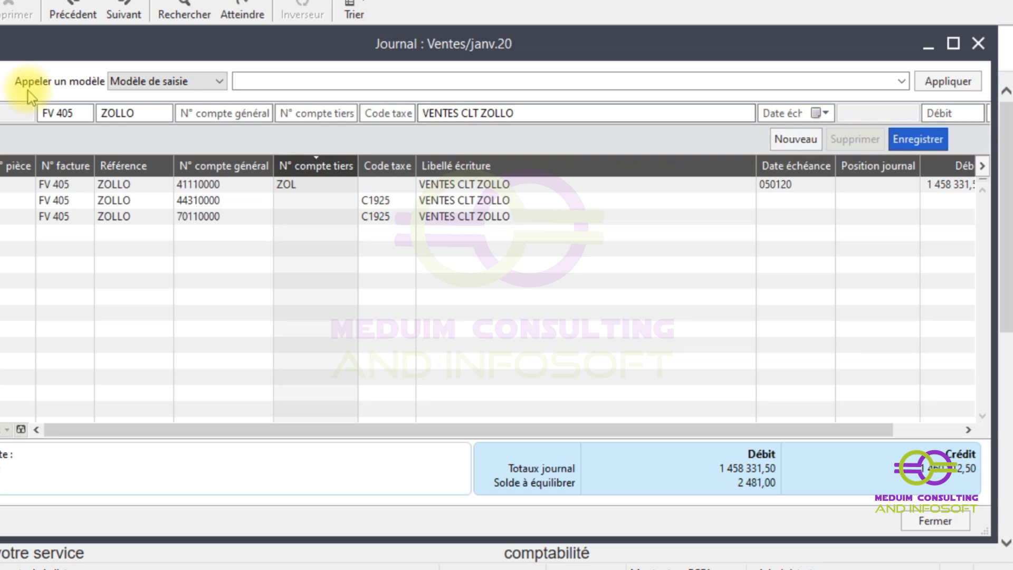
Check the VAT amount on the invoice, set the credit of the 44310000 line to 233454, and save it.
{"action": "left_click", "coordinate": [436, 203]}
{"action": "left_click", "coordinate": [460, 204]}
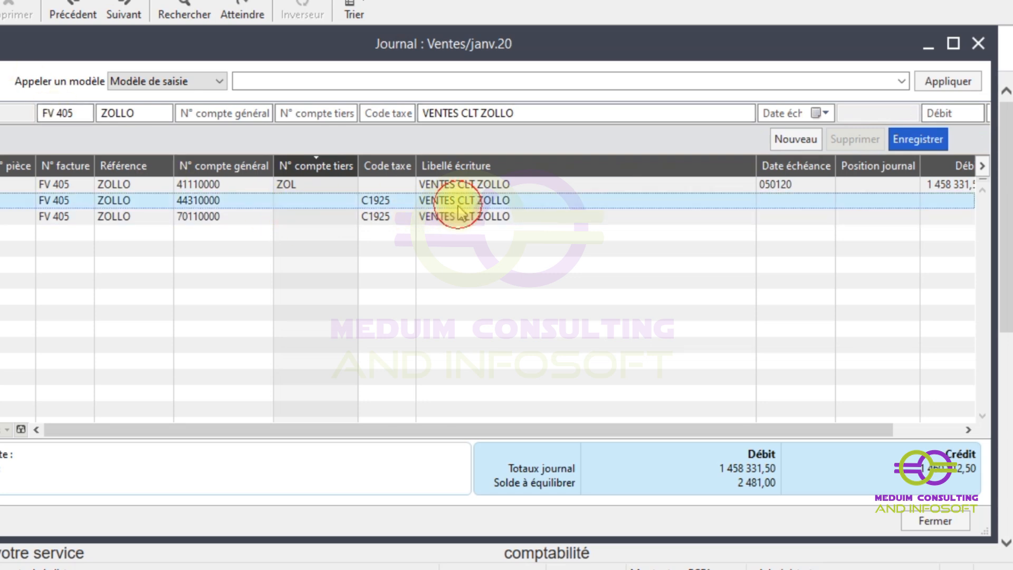
{"action": "left_click_drag", "start_coordinate": [417, 429], "coordinate": [672, 422]}
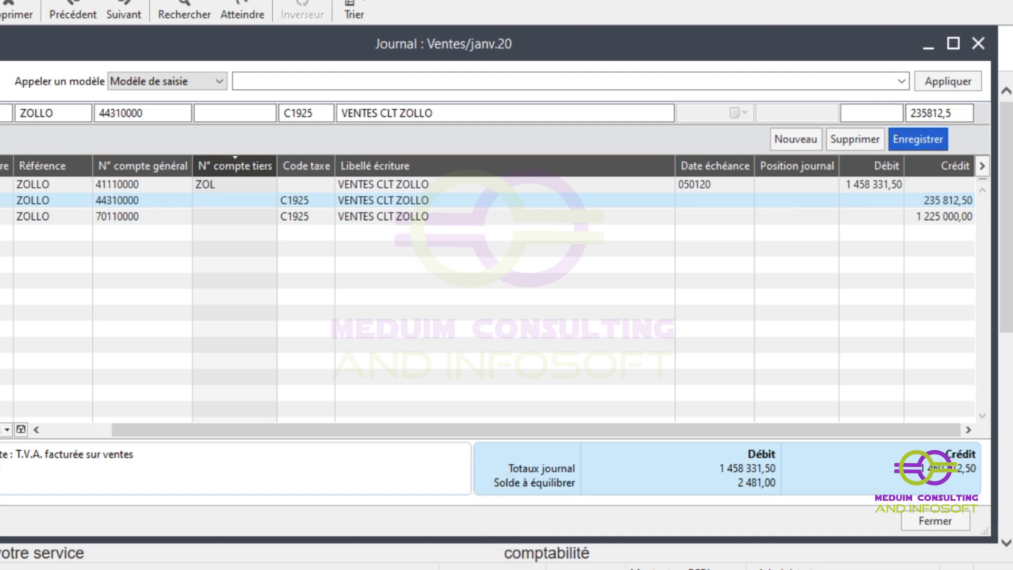
{"action": "left_click", "coordinate": [469, 569]}
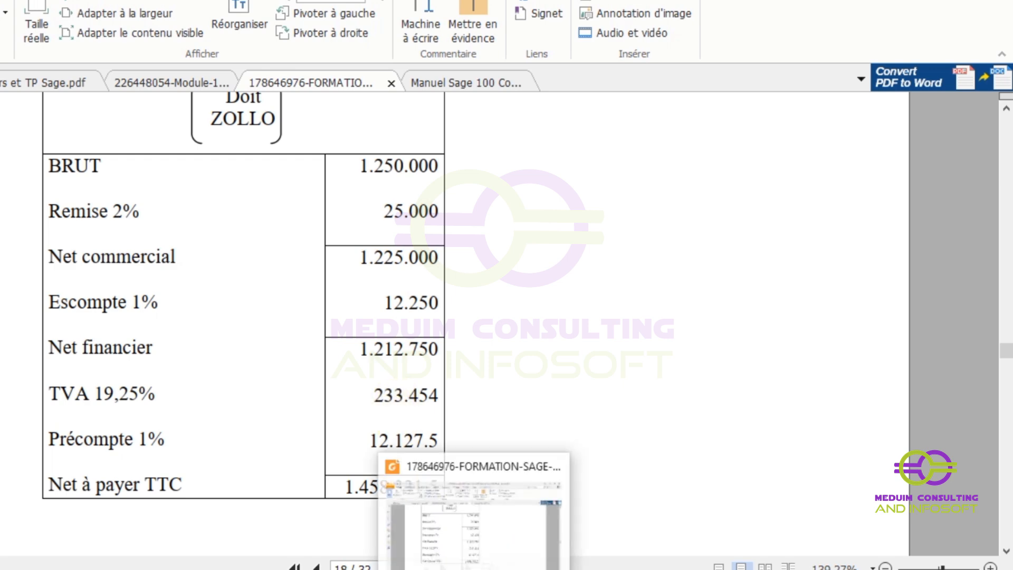
{"action": "left_click", "coordinate": [477, 569]}
{"action": "double_click", "coordinate": [960, 110]}
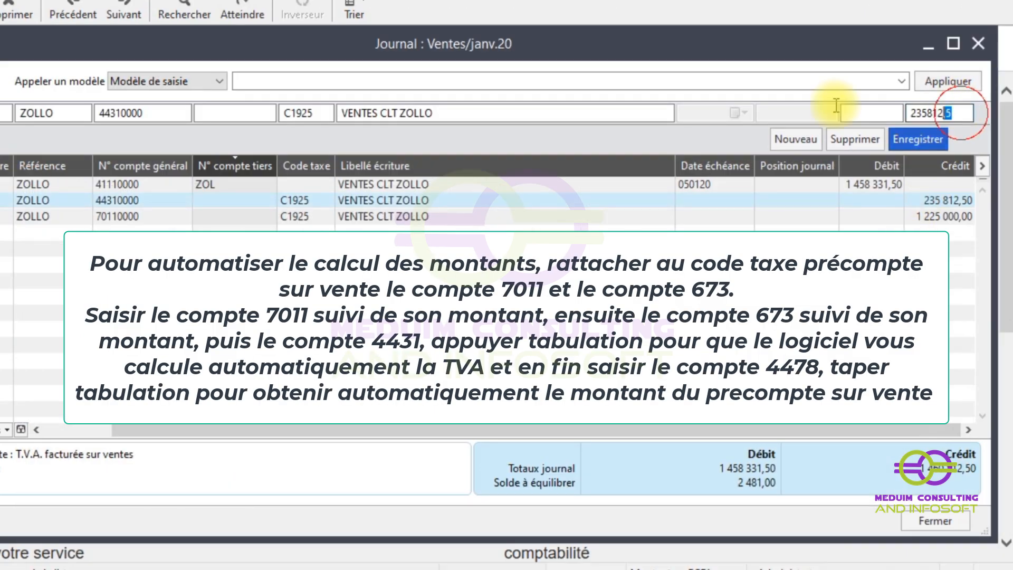
{"action": "type", "text": "233"}
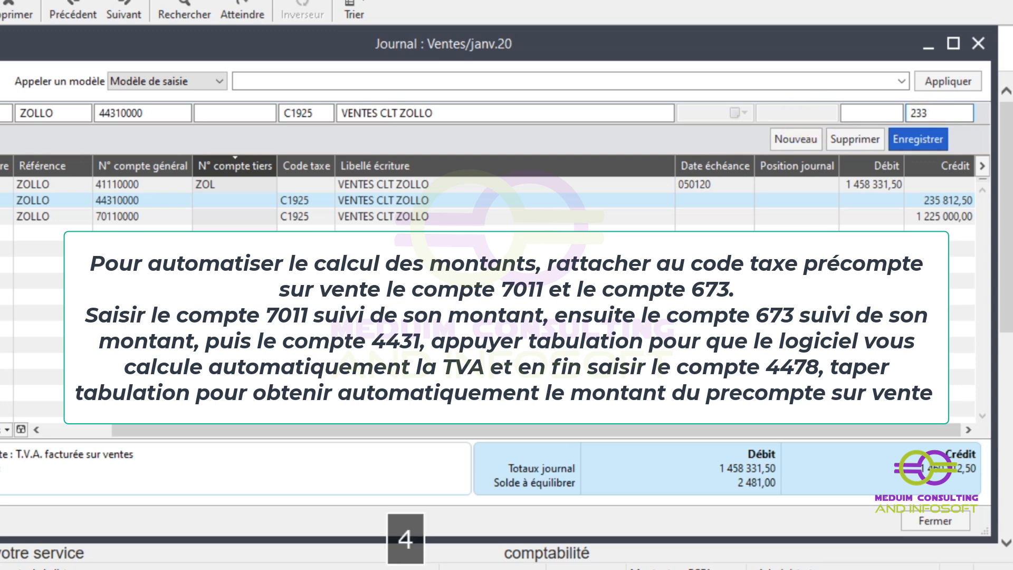
{"action": "type", "text": "454"}
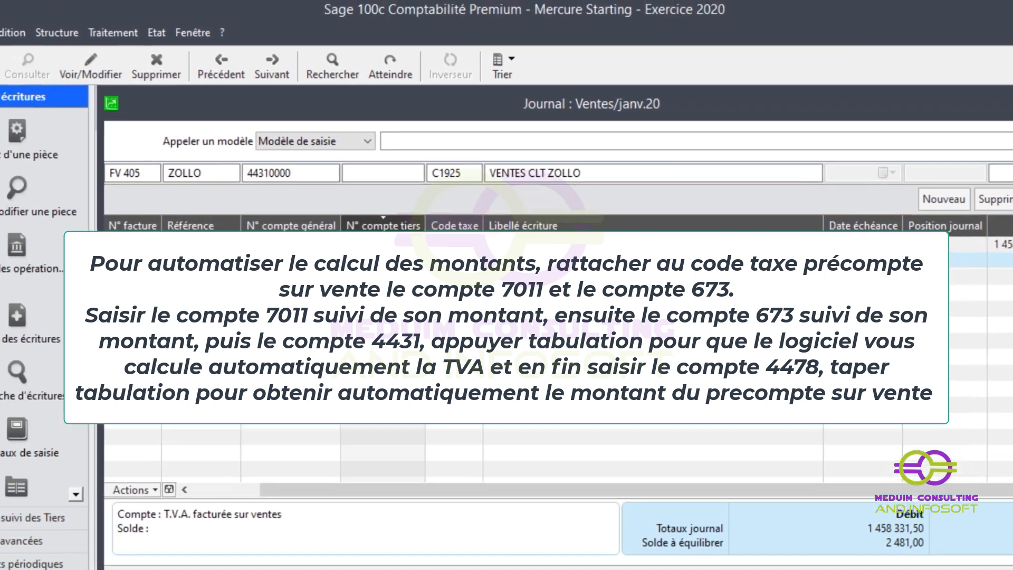
{"action": "key", "text": "Return"}
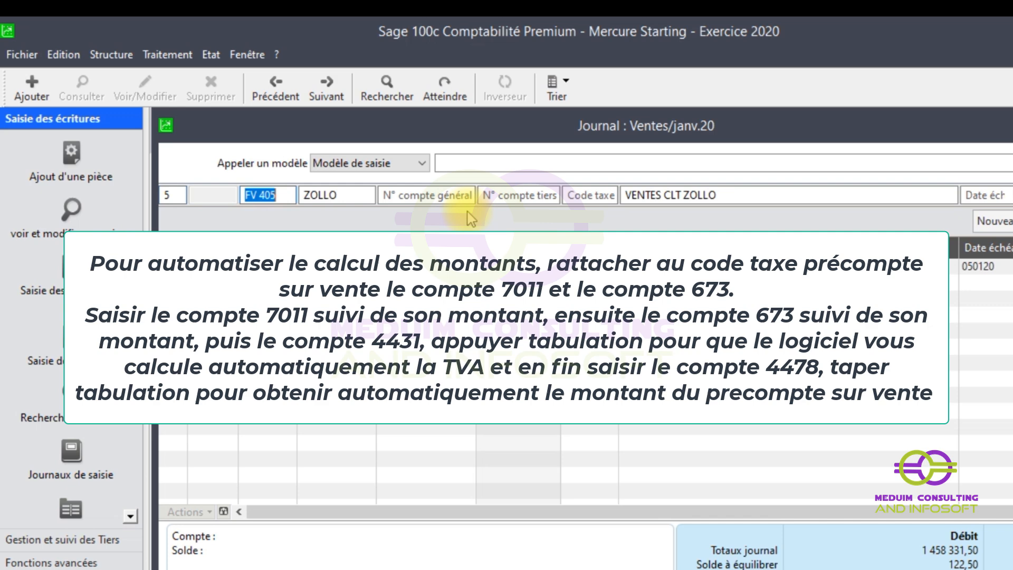
Start a line on general account 67300000 for the granted discount, without a tax code and with the label VENTES CLT ZOLLO.
{"action": "key", "text": "Tab"}
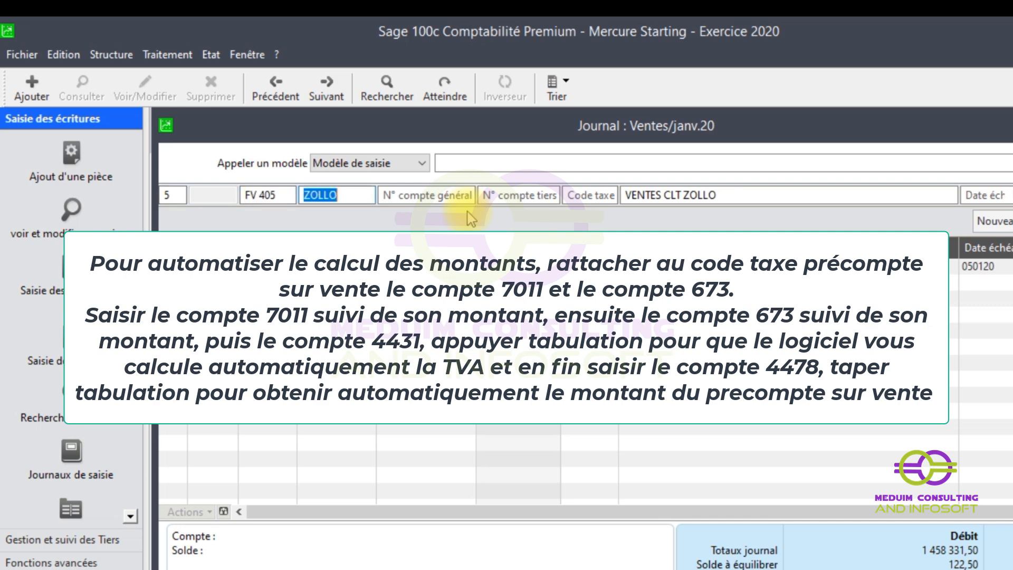
{"action": "key", "text": "Tab"}
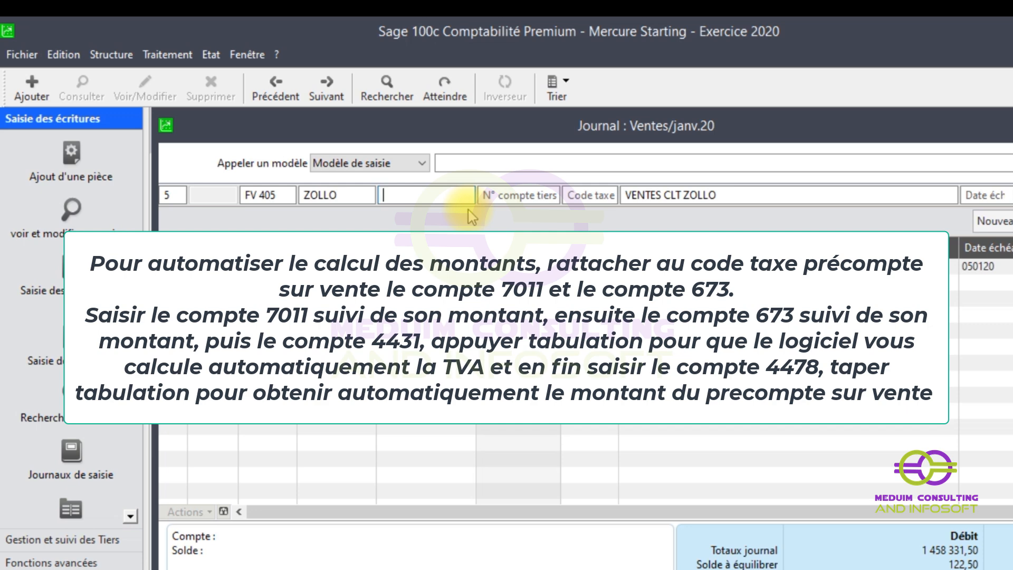
{"action": "type", "text": "672"}
{"action": "key", "text": "BackSpace"}
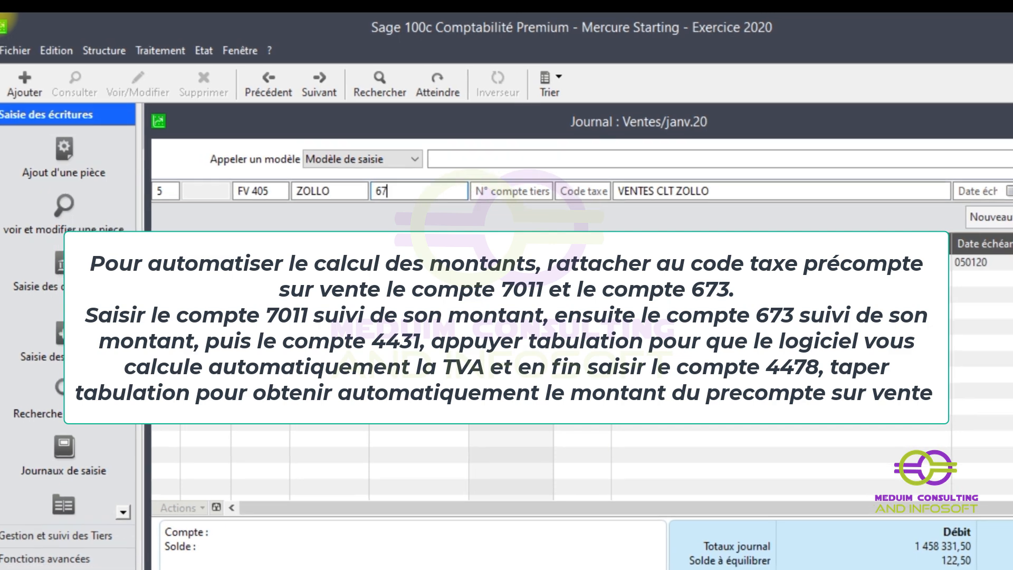
{"action": "type", "text": "3"}
{"action": "key", "text": "Tab"}
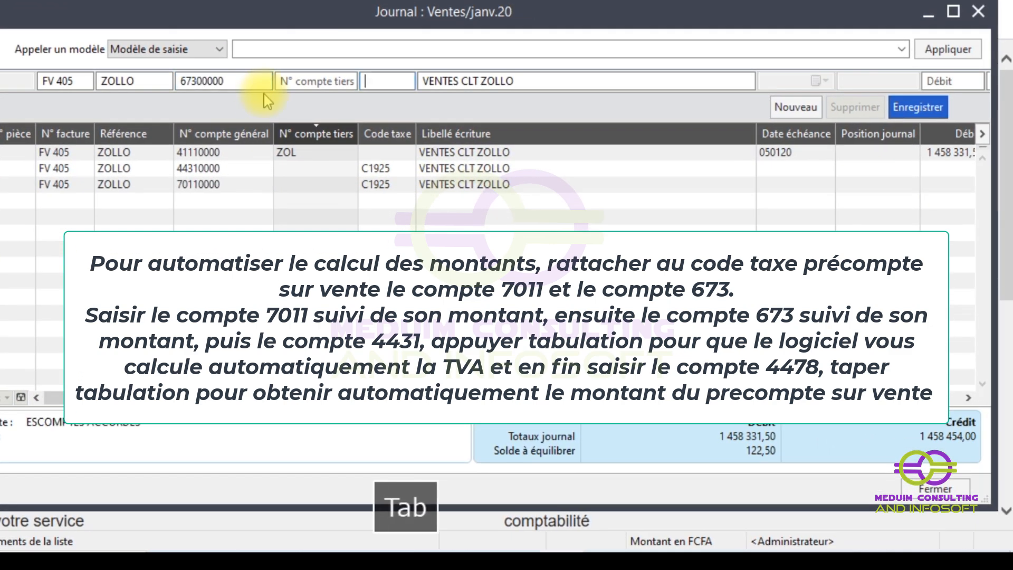
{"action": "key", "text": "Tab"}
{"action": "key", "text": "Tab"}
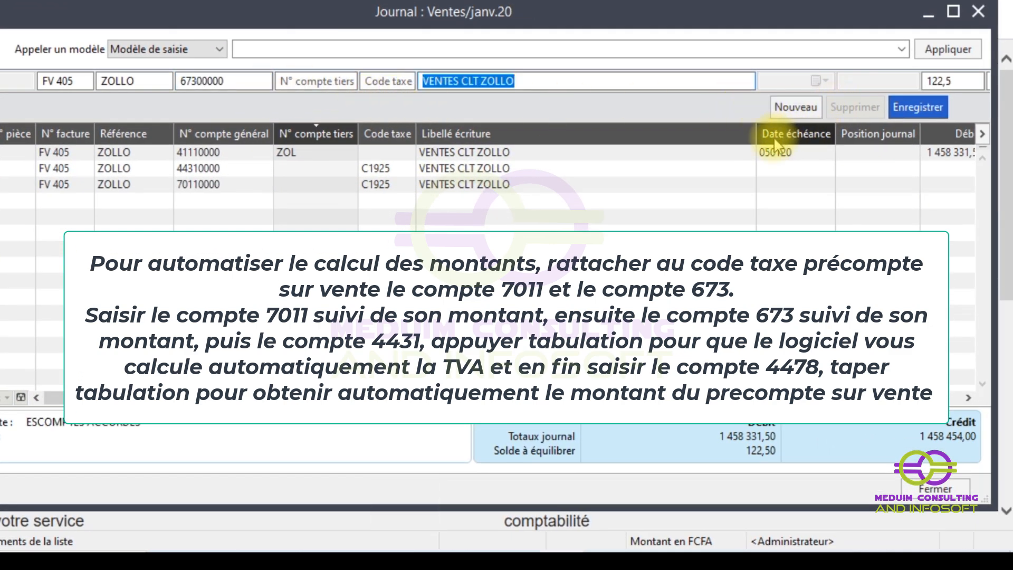
{"action": "key", "text": "Tab"}
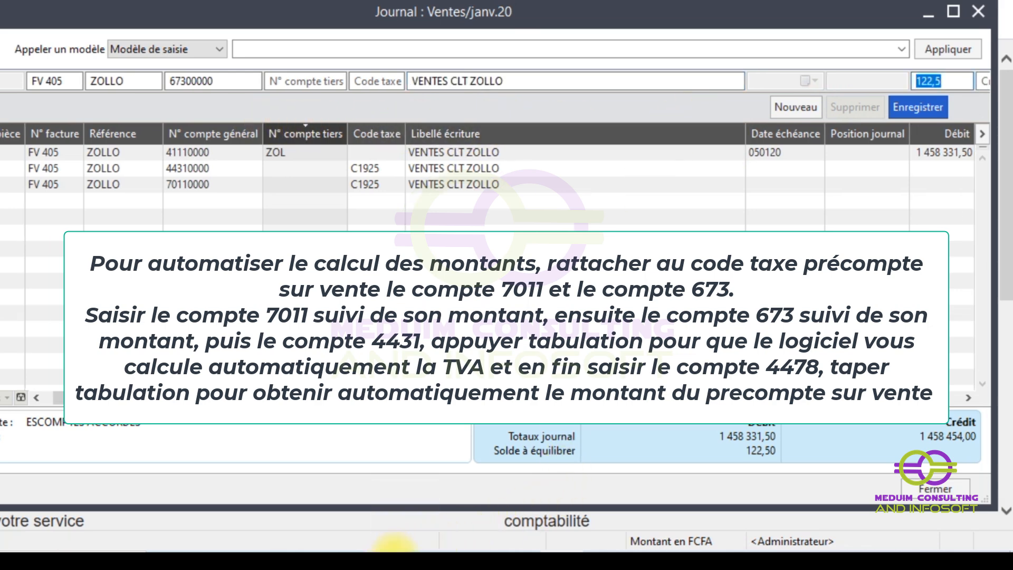
Consult the discount amount on the PDF invoice, enter it as a debit of 12250 on the 67300000 line, and save the line.
{"action": "left_click", "coordinate": [466, 558]}
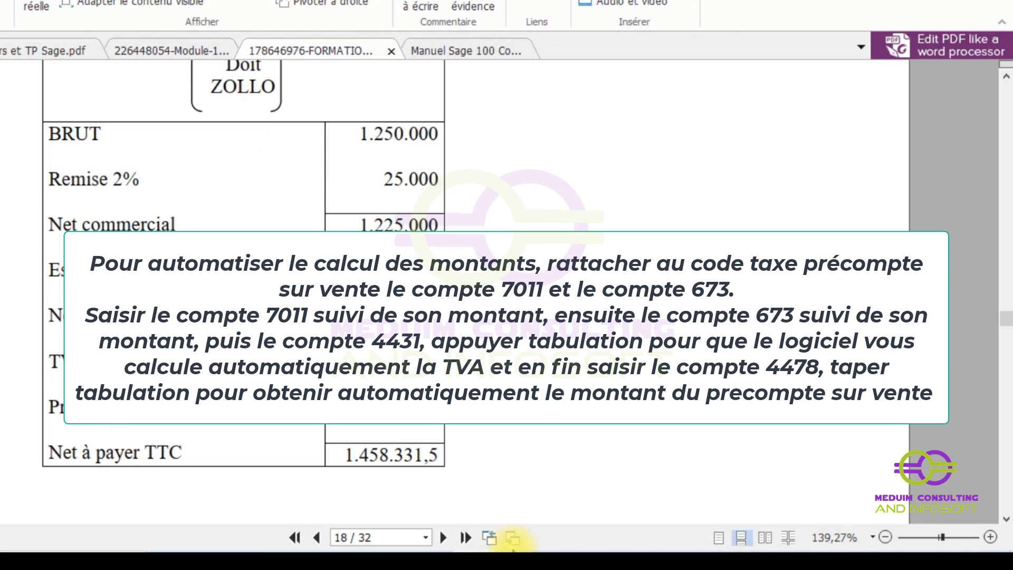
{"action": "left_click", "coordinate": [558, 559]}
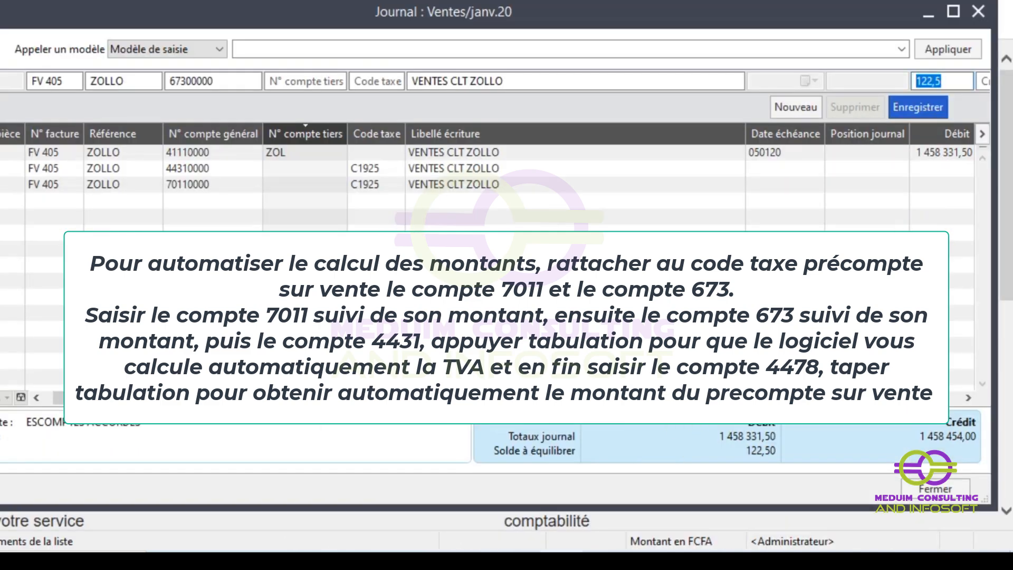
{"action": "type", "text": "12250"}
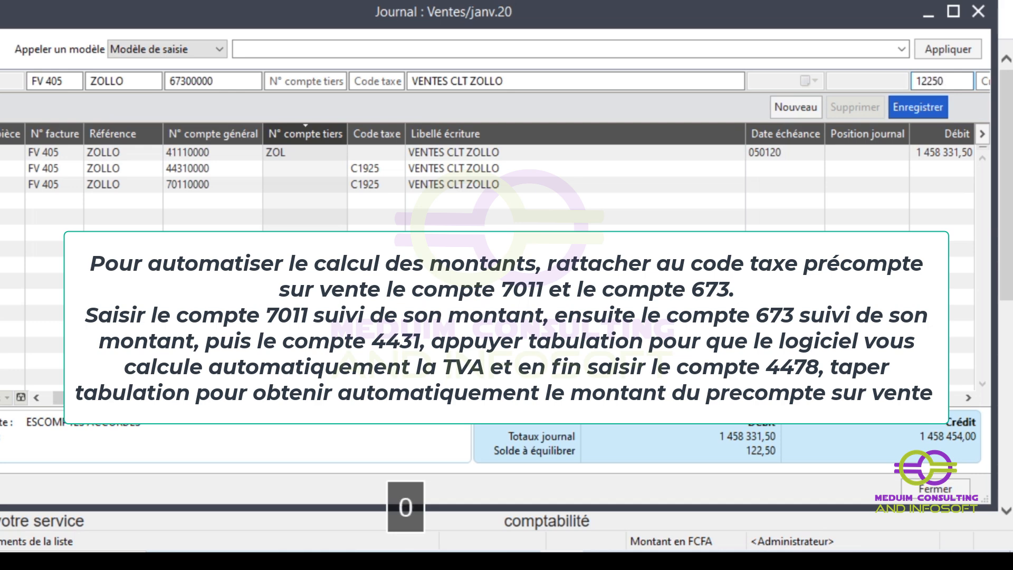
{"action": "key", "text": "Return"}
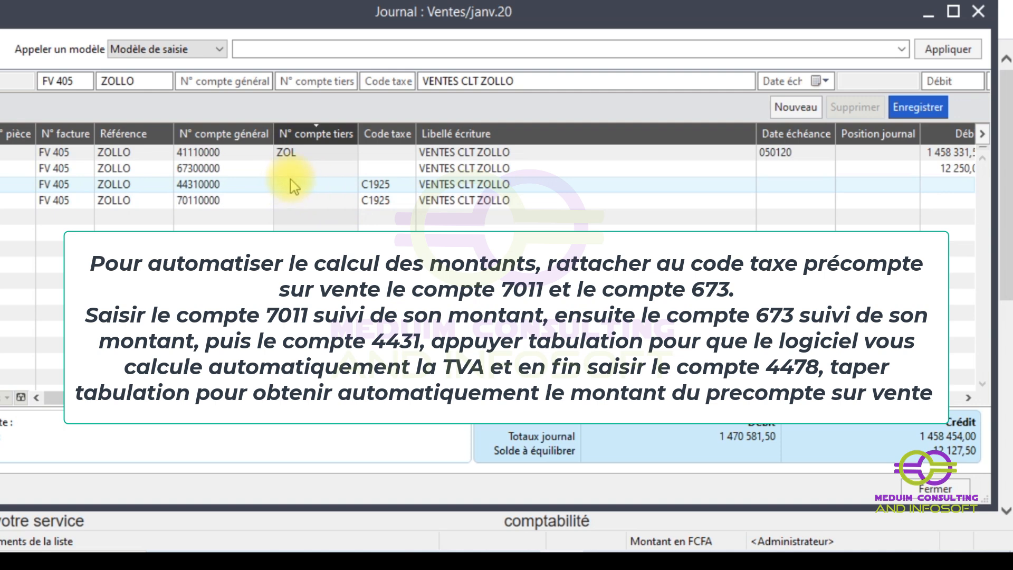
Start a line on general account 44780000 for the precompte, accepting invoice FV 405, reference ZOLLO, tax code PRE2 and label VENTES CLT ZOLLO.
{"action": "key", "text": "Tab"}
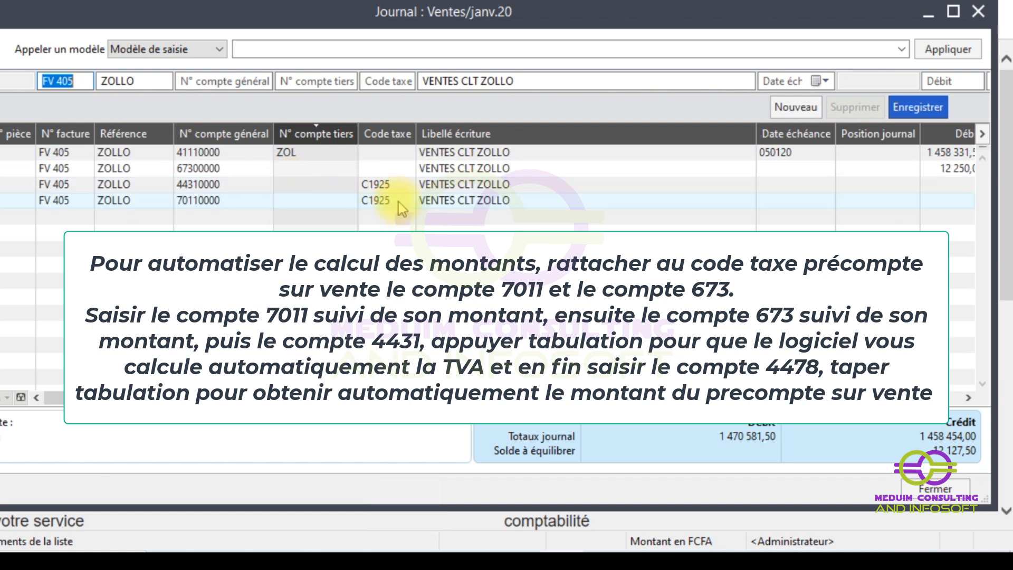
{"action": "key", "text": "Tab"}
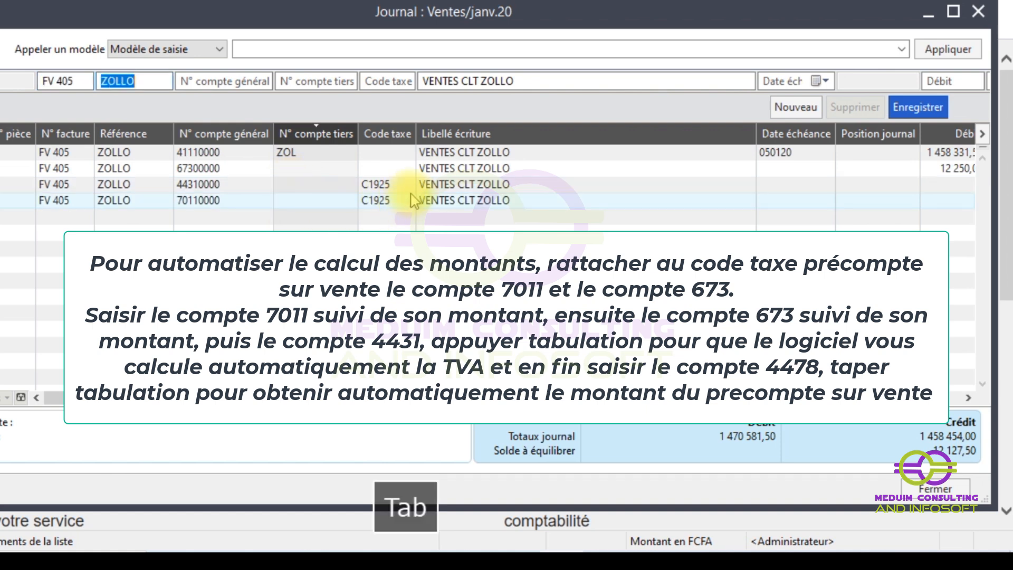
{"action": "key", "text": "Tab"}
{"action": "type", "text": "447"}
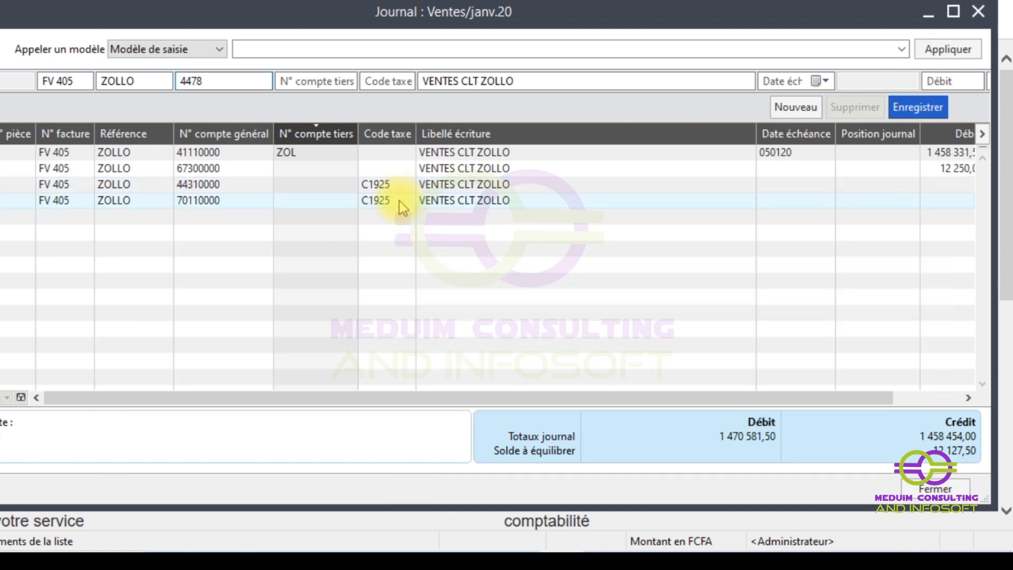
{"action": "key", "text": "Tab"}
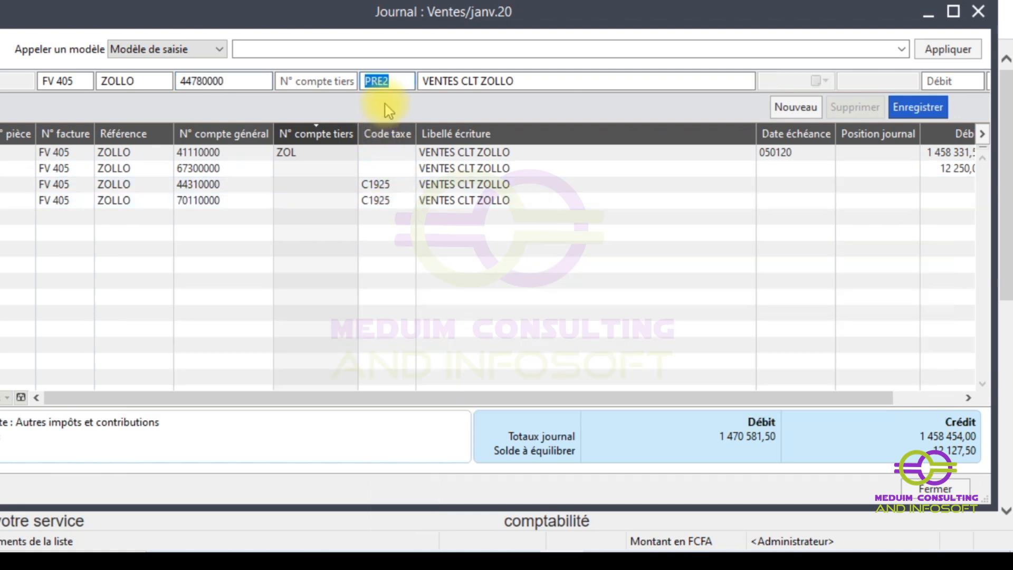
{"action": "key", "text": "Tab"}
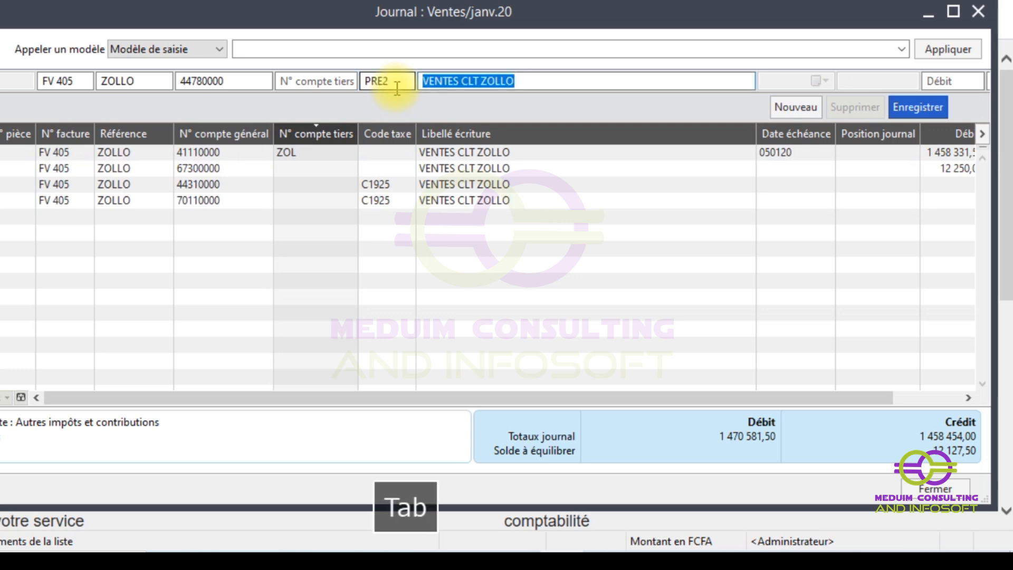
{"action": "key", "text": "Tab"}
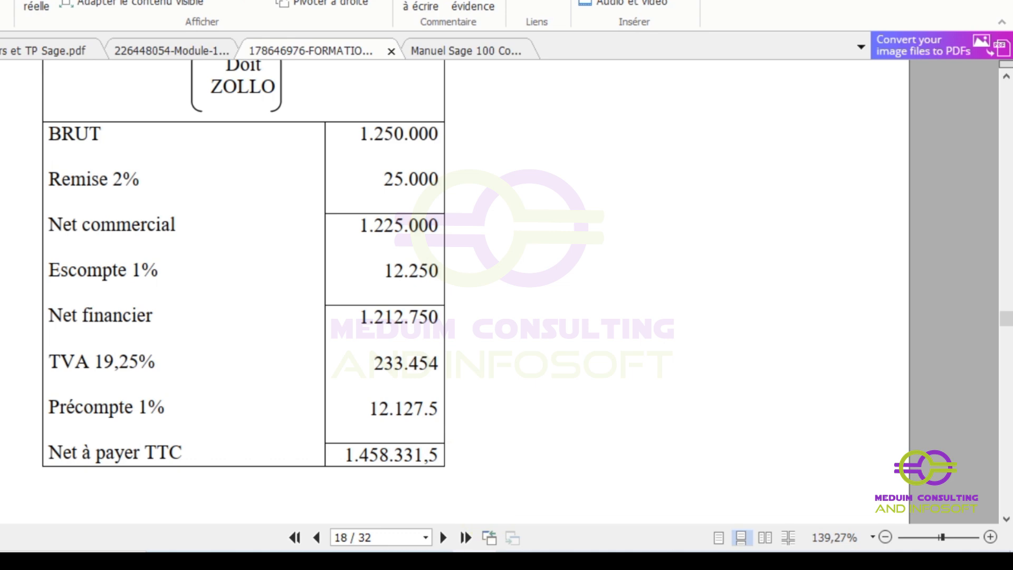
Return from the PDF invoice to the sales journal, set the credit of the 44780000 line to 12127,5, and save it.
{"action": "left_click", "coordinate": [562, 562]}
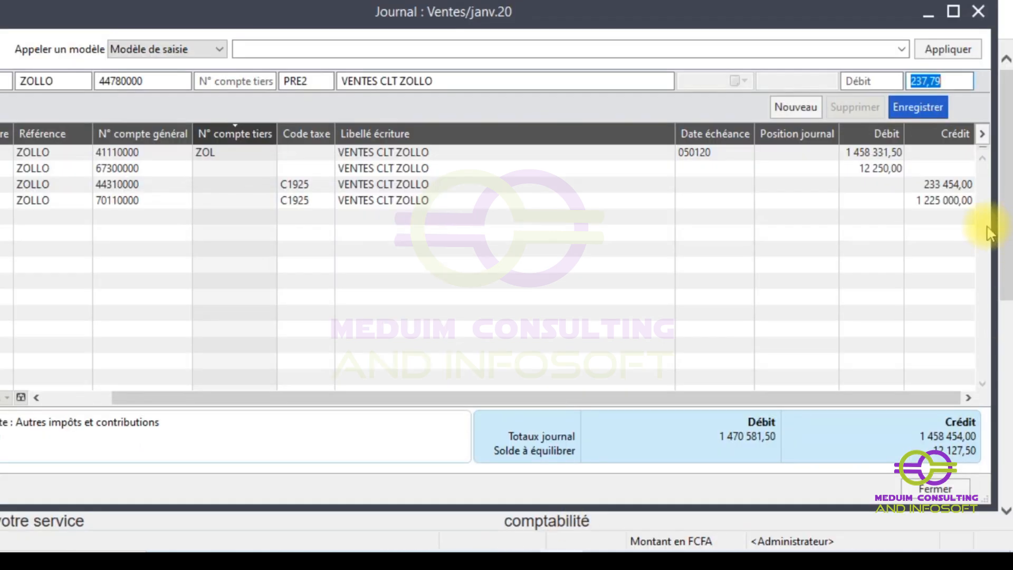
{"action": "type", "text": "12127"}
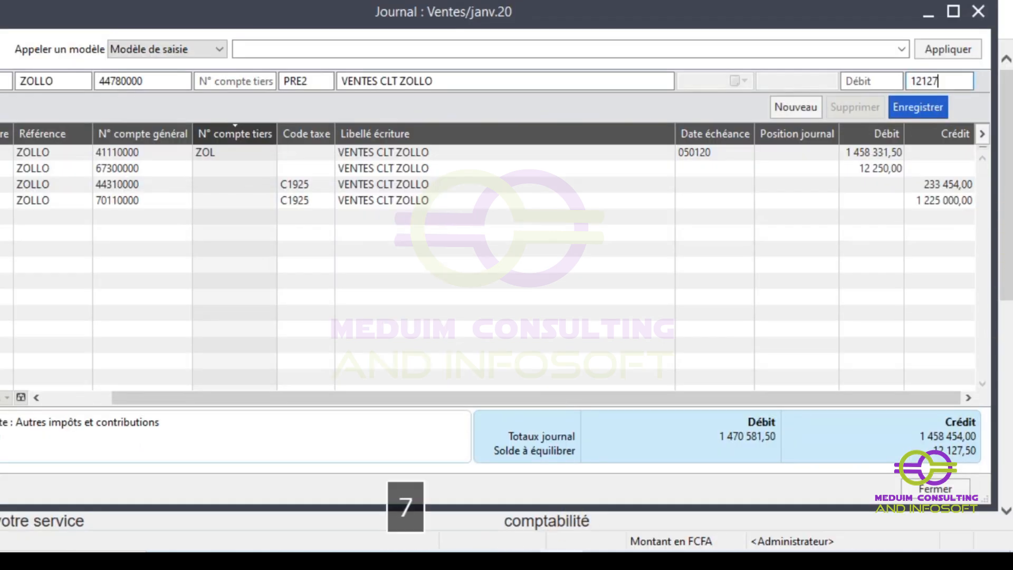
{"action": "type", "text": ",5"}
{"action": "key", "text": "Return"}
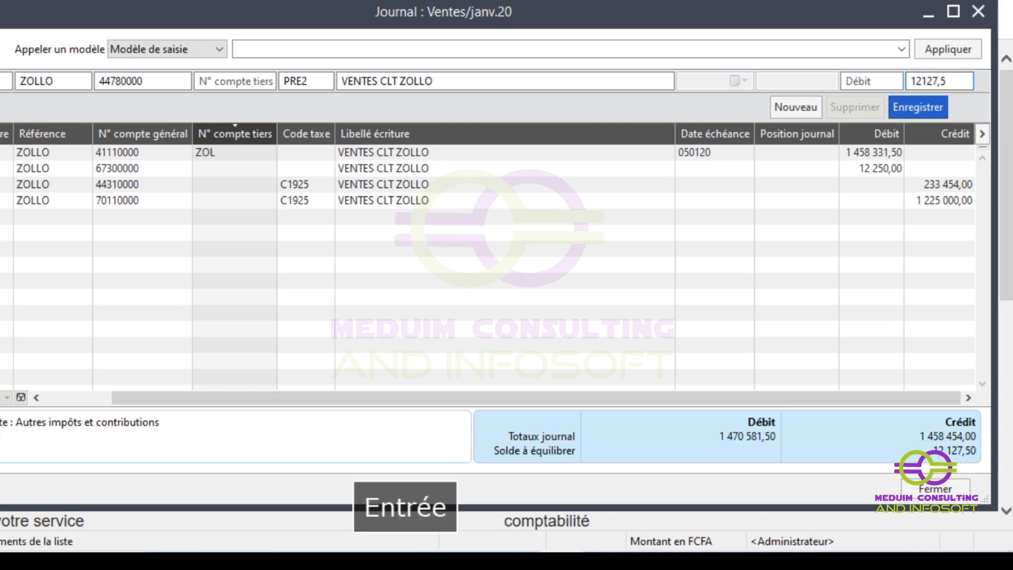